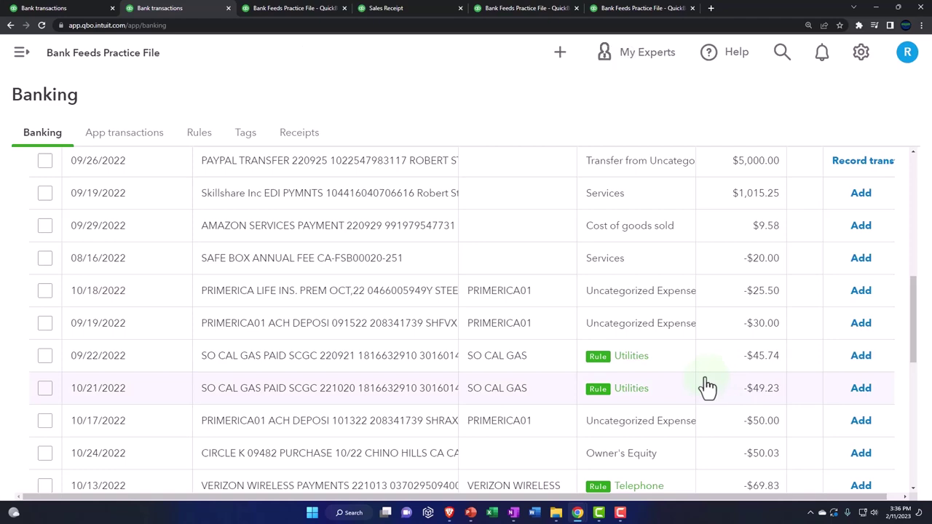
Step: Expand the 09/19/2022 Skillshare $1,015.25 bank feed deposit and zoom the browser out
scroll(707, 388, "up", 3)
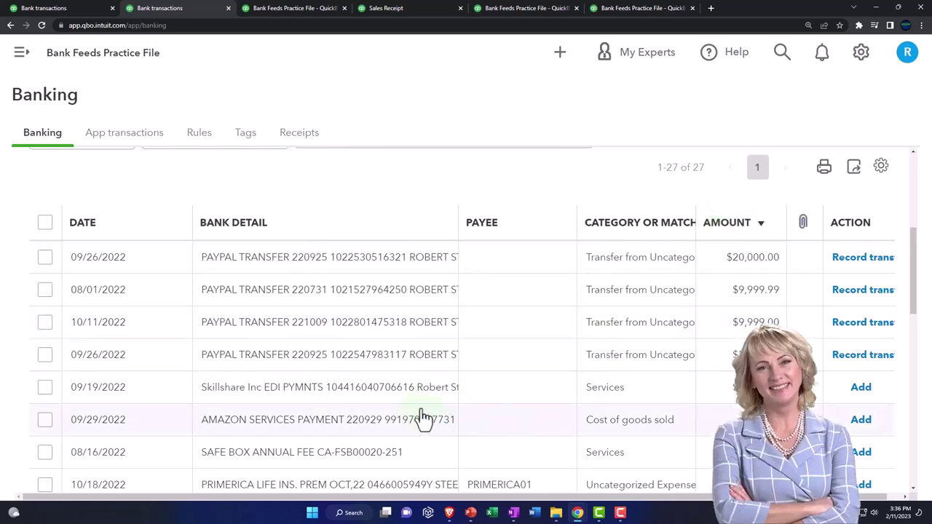
left_click(399, 394)
scroll(399, 395, "down", 5)
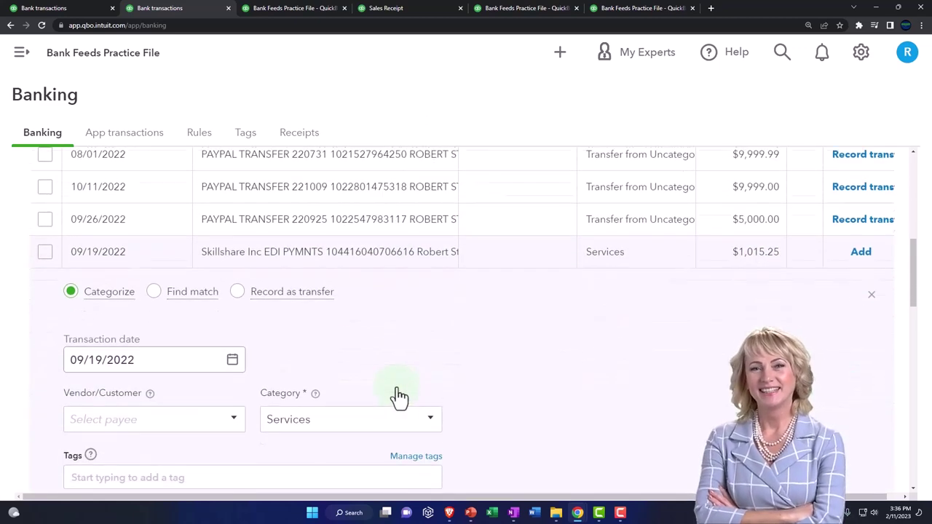
key("ctrl+minus")
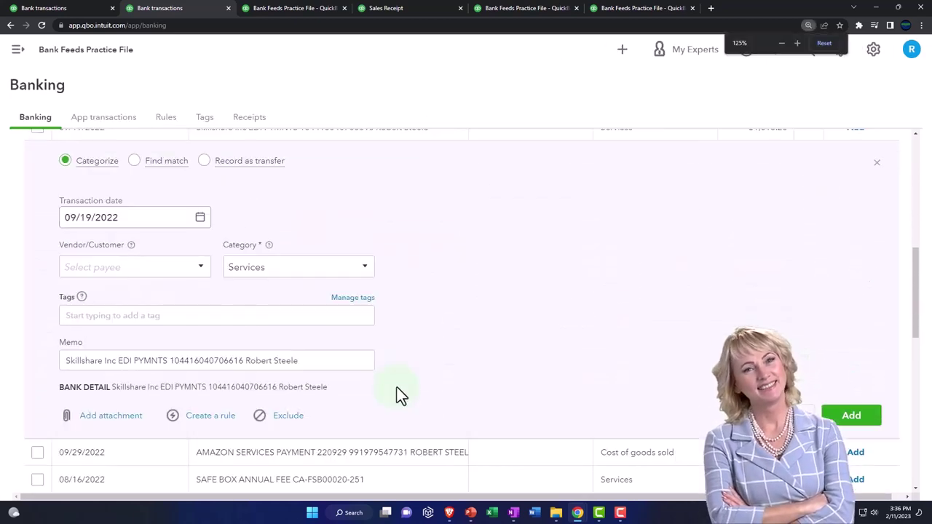
scroll(397, 387, "up", 1)
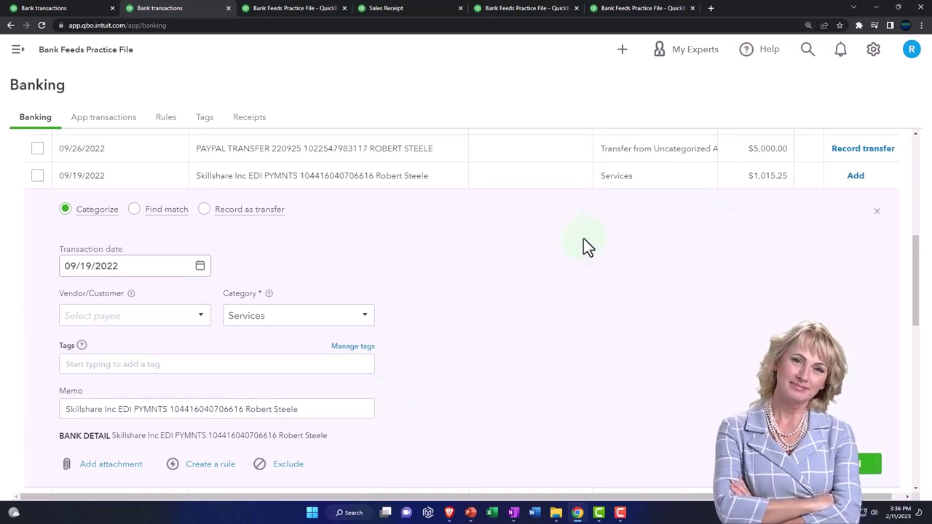
Step: Start a new sales receipt with Customer 10 as the customer
left_click(69, 9)
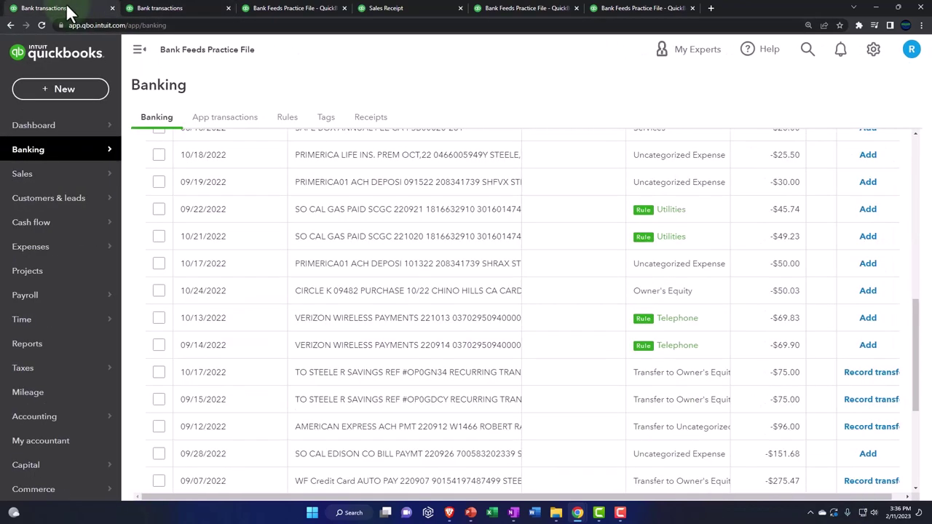
left_click(80, 89)
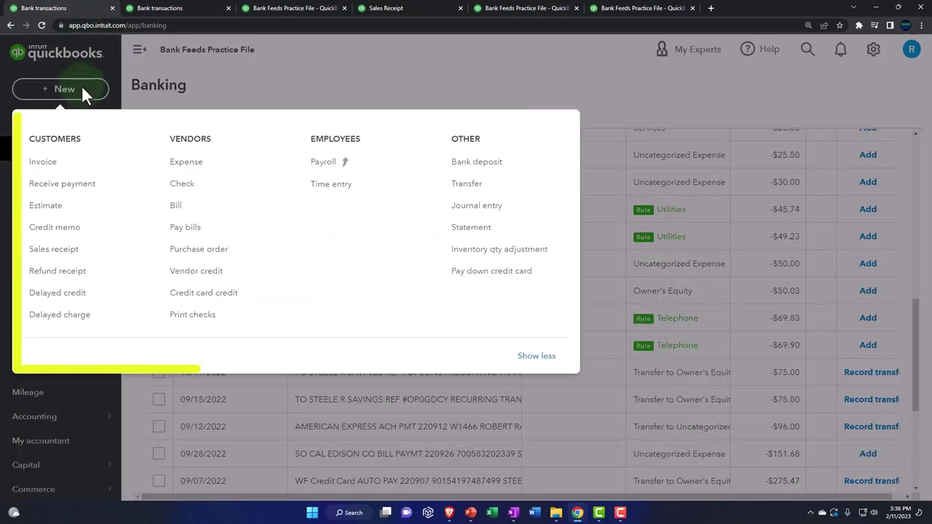
left_click(64, 249)
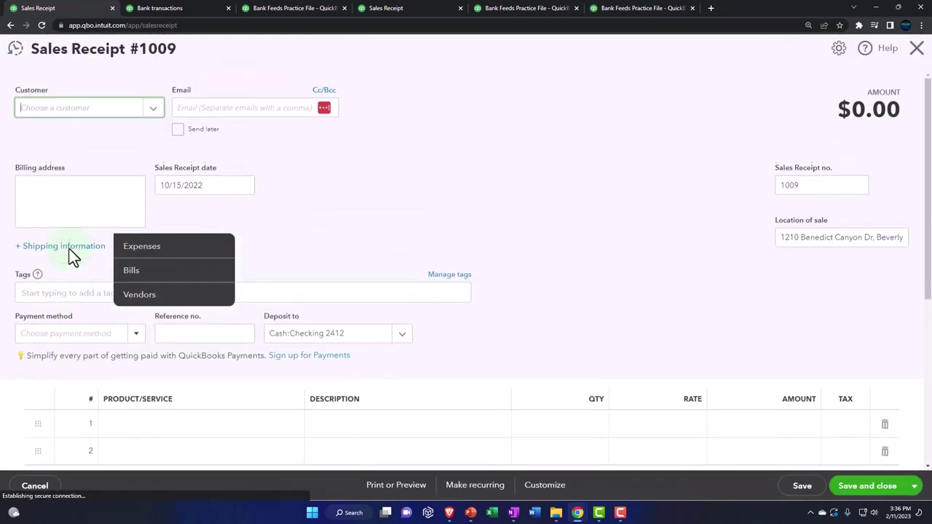
left_click(126, 115)
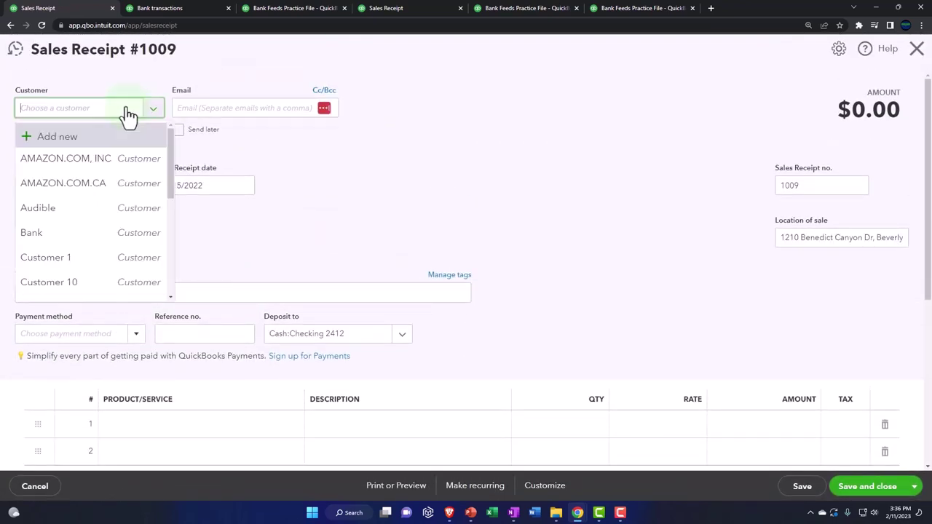
type("Customer 10")
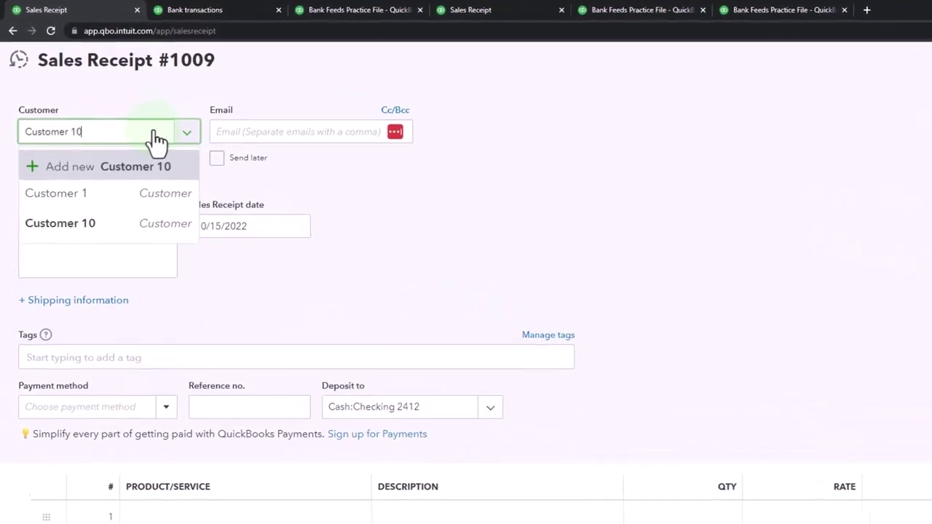
key("Tab")
Step: Check the bank transaction's date and set the receipt date to 09/01/2022
left_click(212, 14)
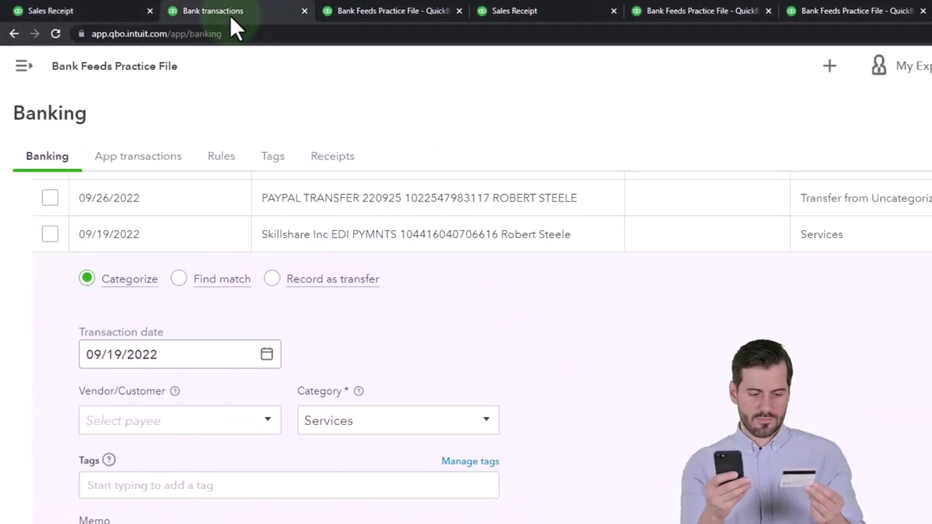
left_click(89, 10)
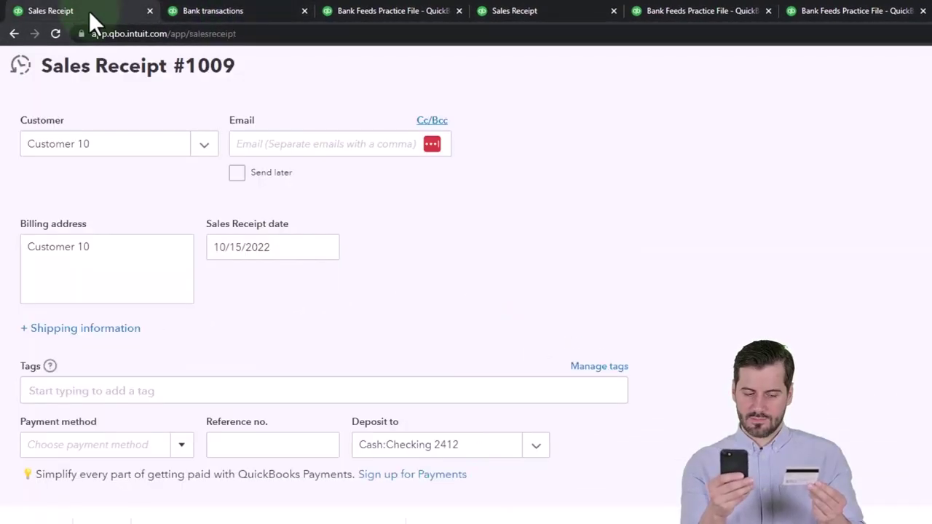
left_click(289, 248)
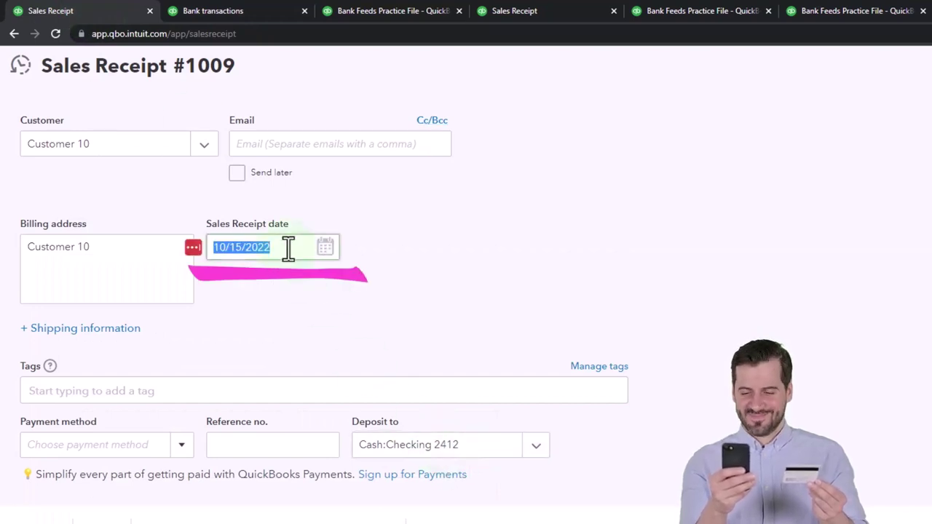
type("9")
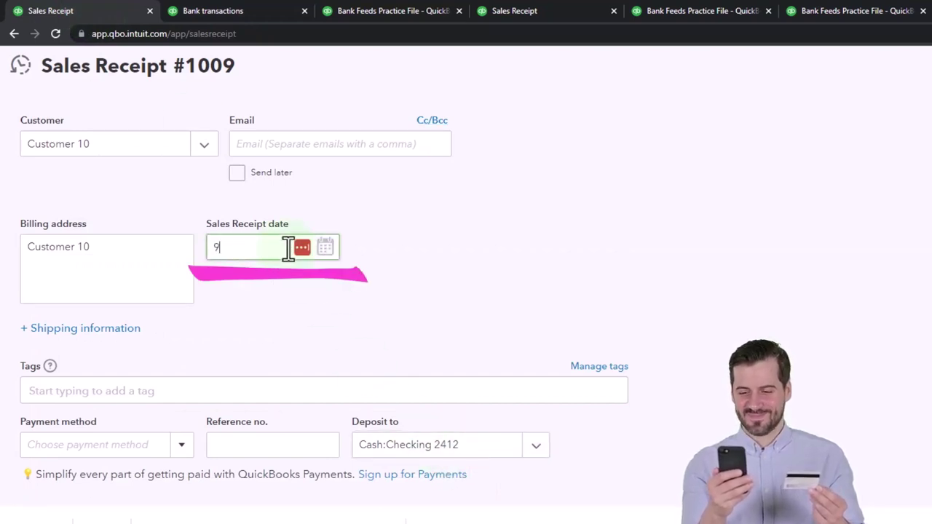
key("BackSpace")
type("090")
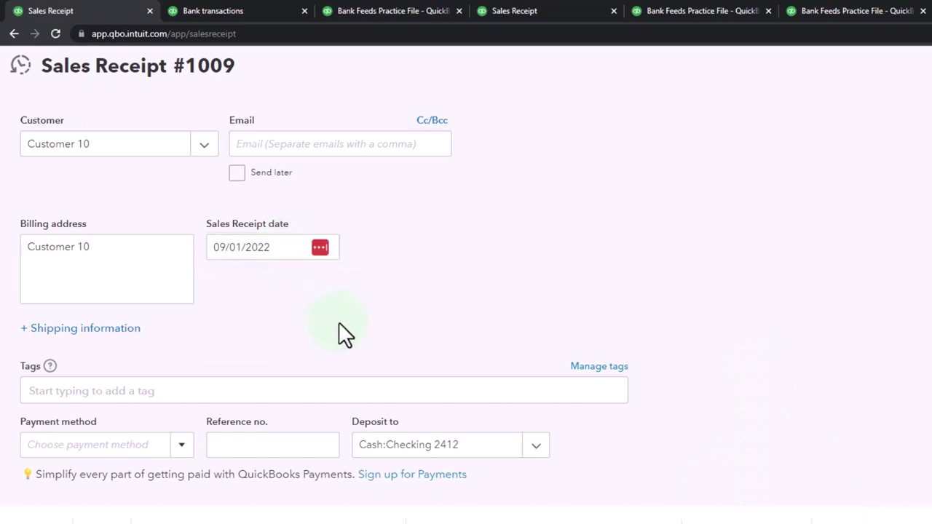
Step: Set payment method to Cash and Deposit to as Payments to deposit on receipt #1009
scroll(339, 322, "down", 1)
left_click(181, 380)
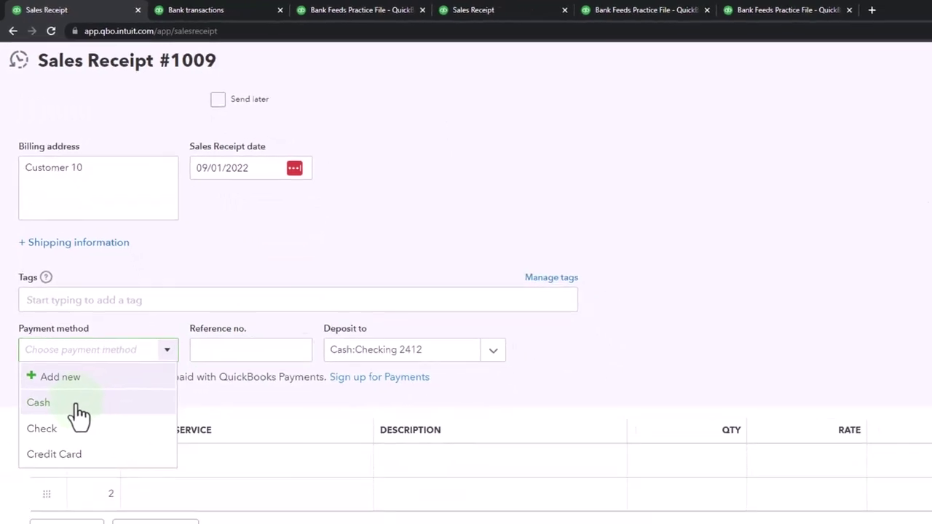
left_click(77, 406)
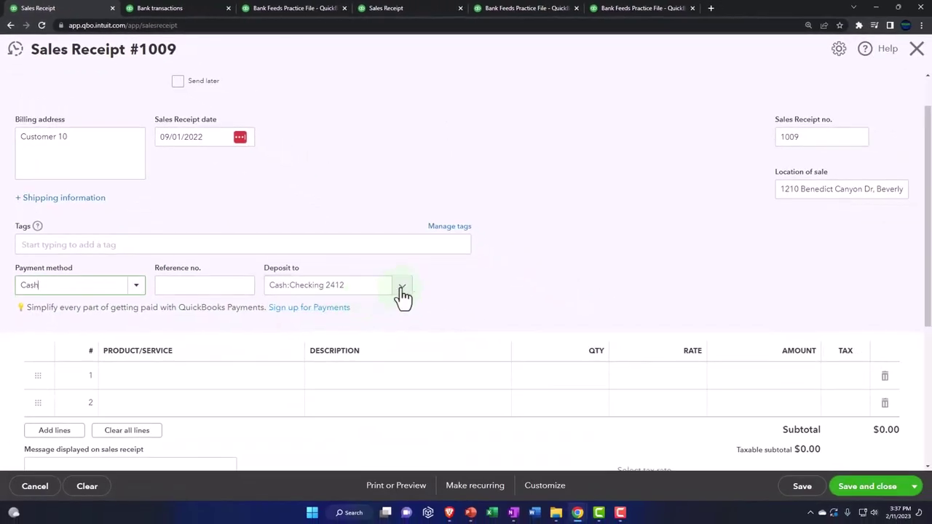
left_click(402, 291)
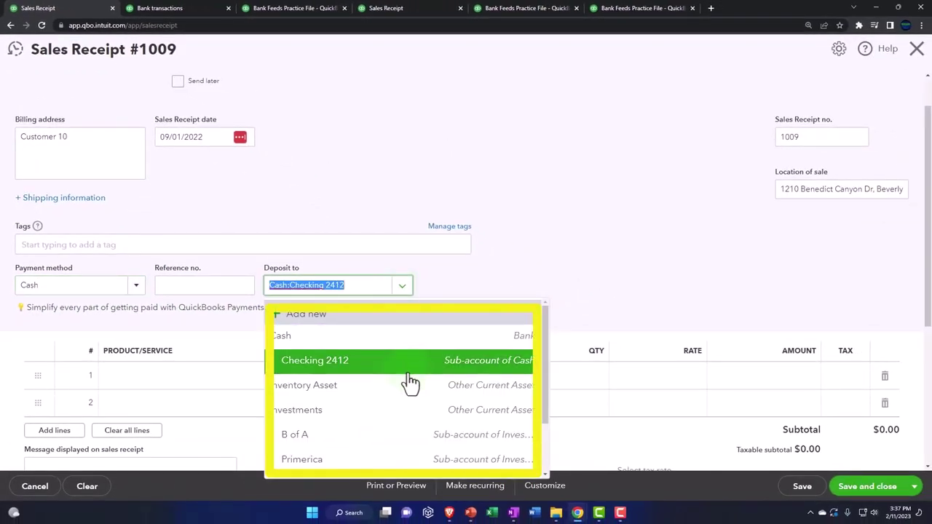
scroll(410, 384, "down", 1)
scroll(410, 393, "down", 1)
left_click(370, 446)
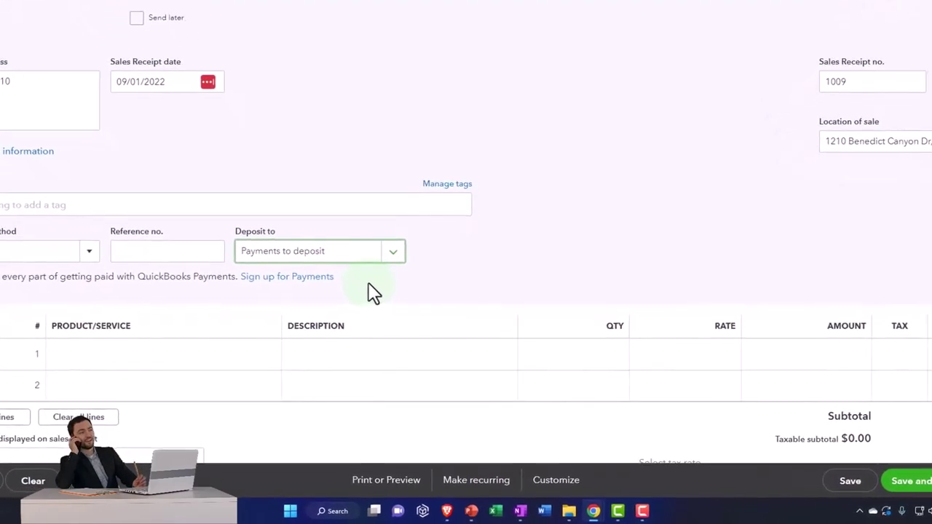
Step: Fill line 1 with Hours at a 1,000 rate, then Save and new on receipt 1009
left_click(109, 358)
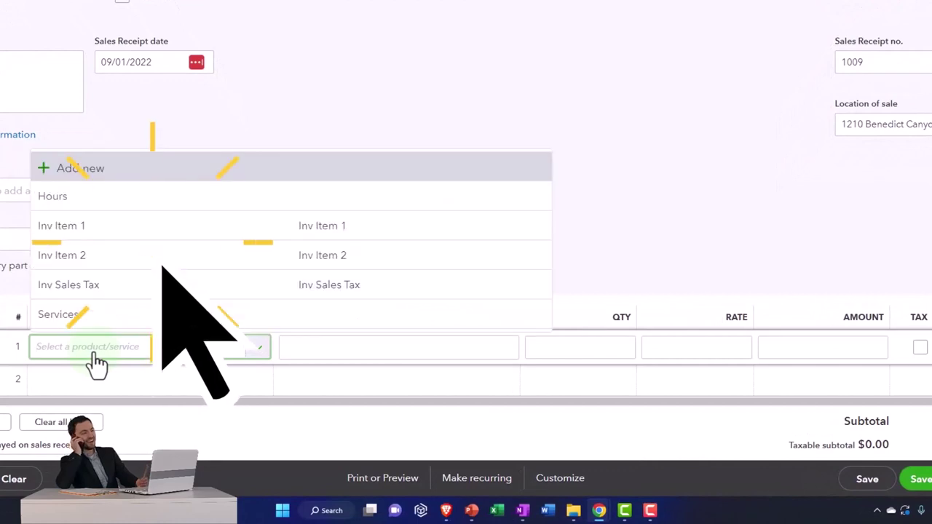
left_click(76, 201)
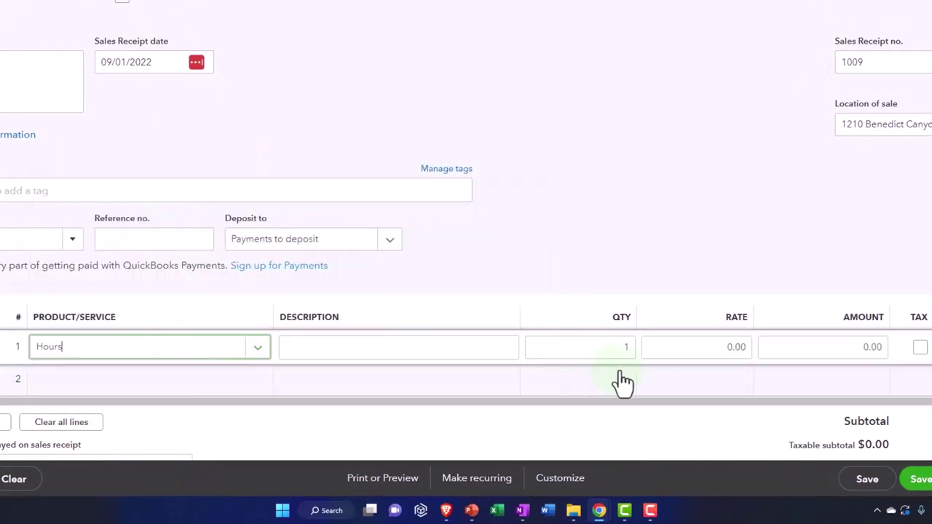
left_click(674, 349)
type("1,000")
key("Tab")
left_click(679, 397)
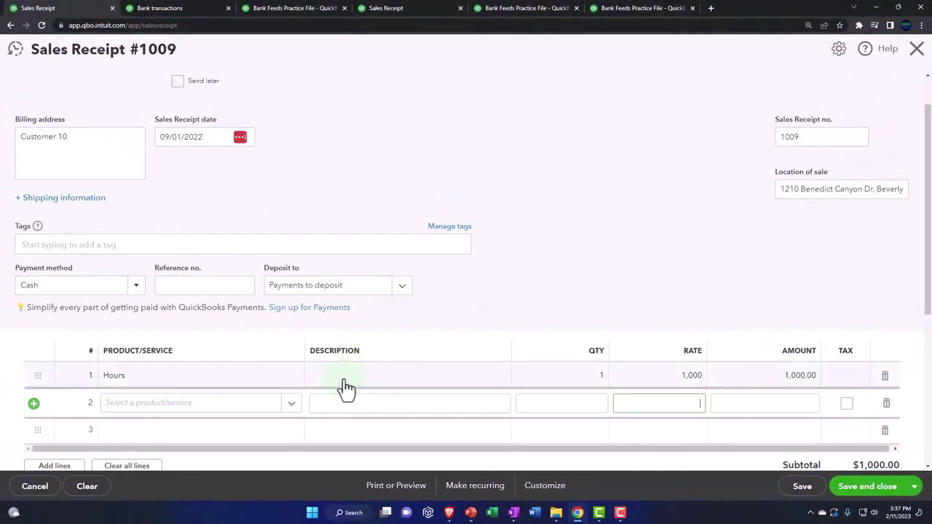
left_click(914, 488)
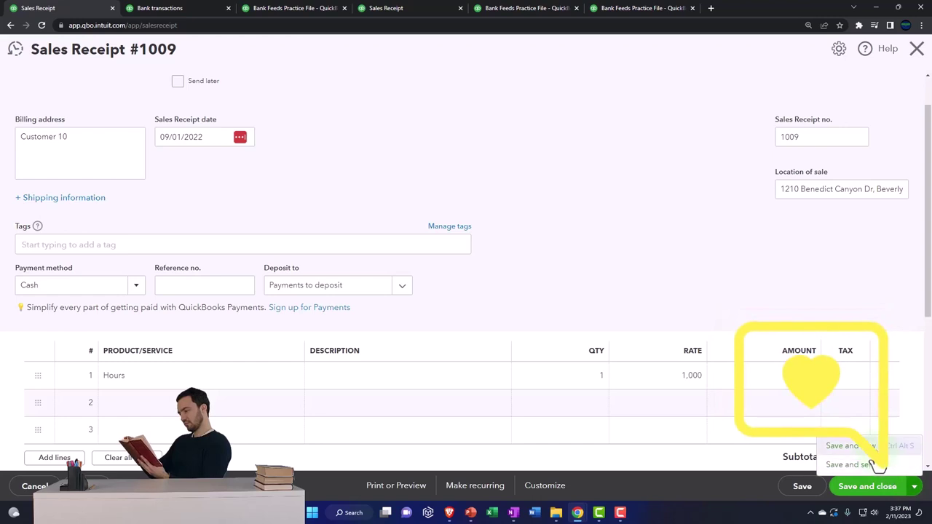
left_click(845, 445)
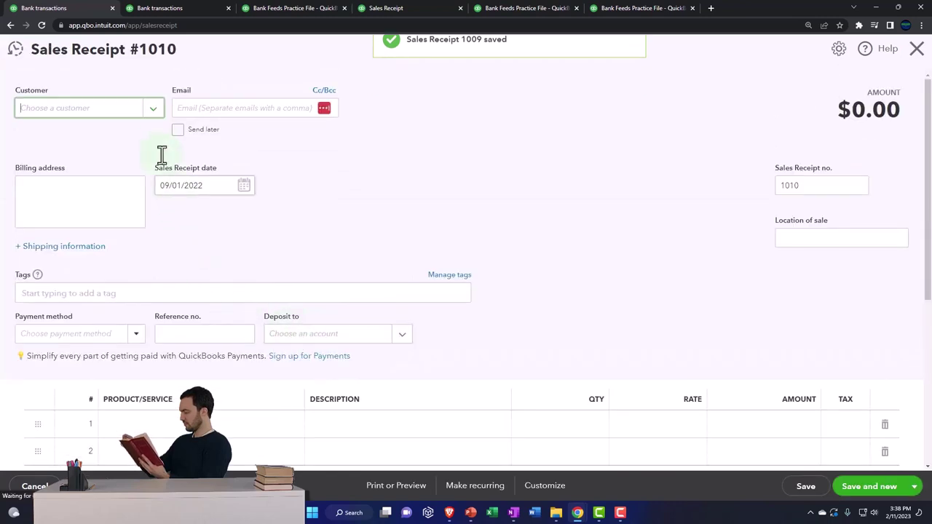
Step: Add 'customer 15' as a new customer from the Customer field on receipt #1010
left_click(154, 113)
left_click(107, 120)
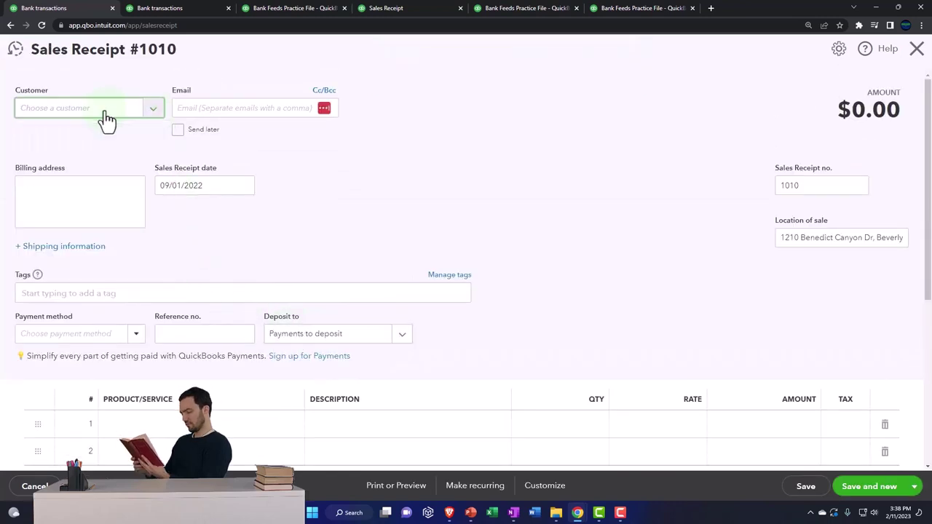
type("customer")
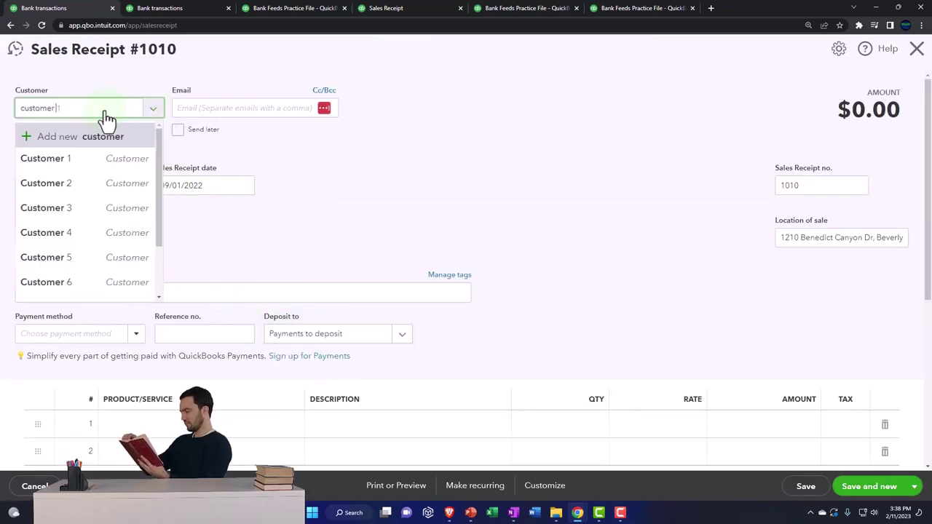
type(" 15")
key("Return")
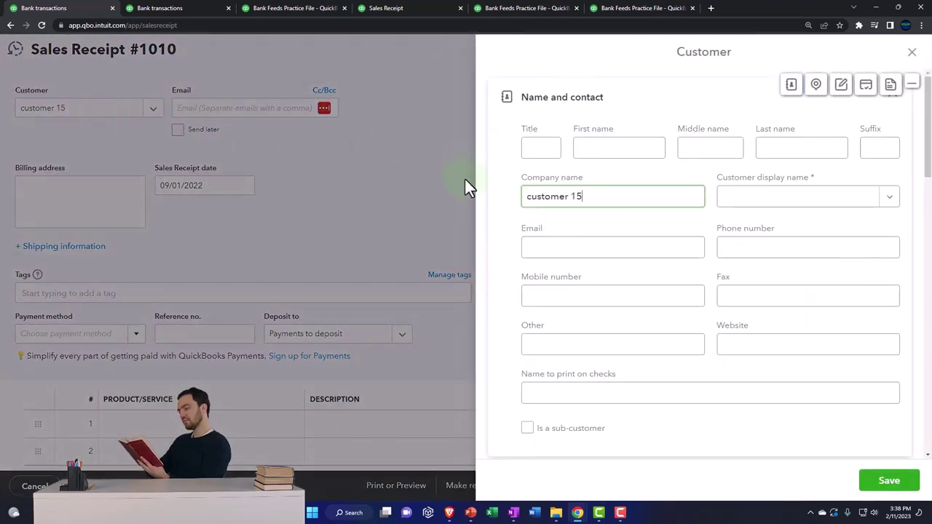
left_click_drag(594, 193, 528, 195)
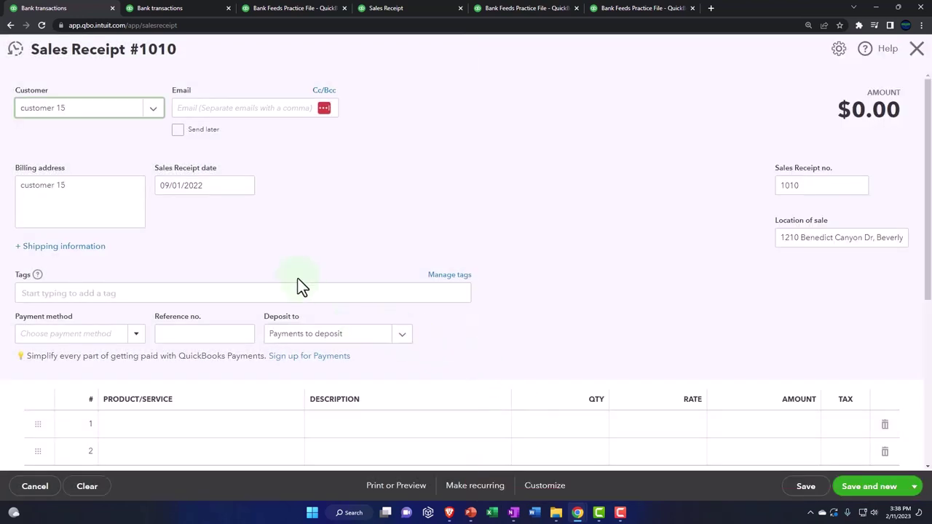
Step: Set payment method to Cash and choose Hours for line 1 of receipt #1010
scroll(222, 192, "down", 2)
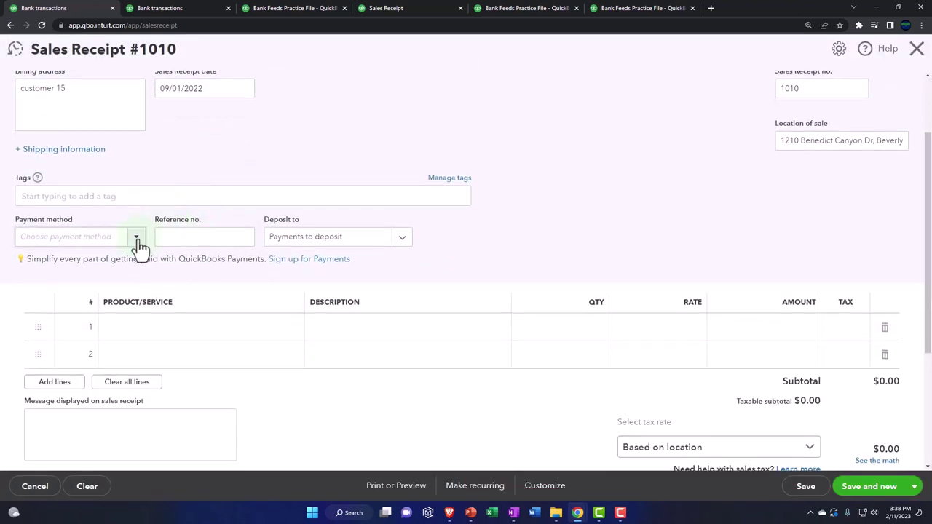
left_click(137, 240)
left_click(115, 282)
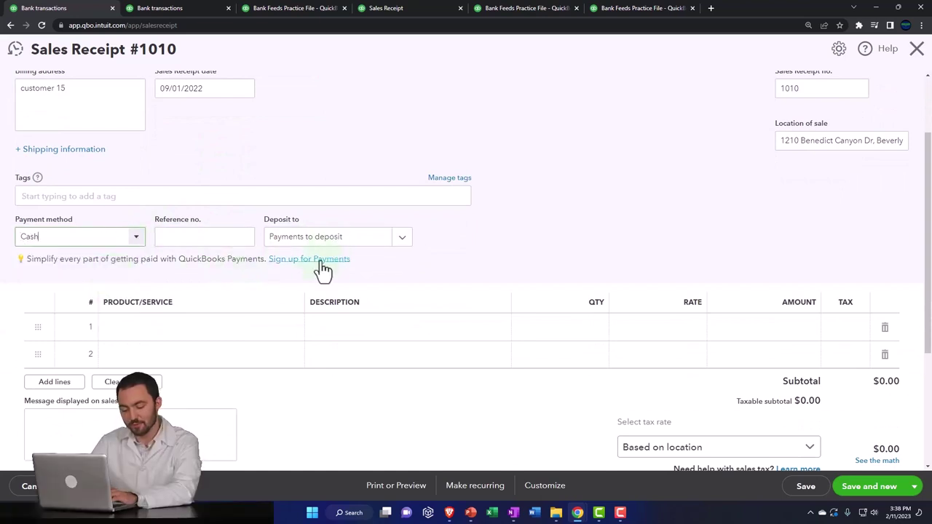
left_click(276, 333)
left_click(291, 332)
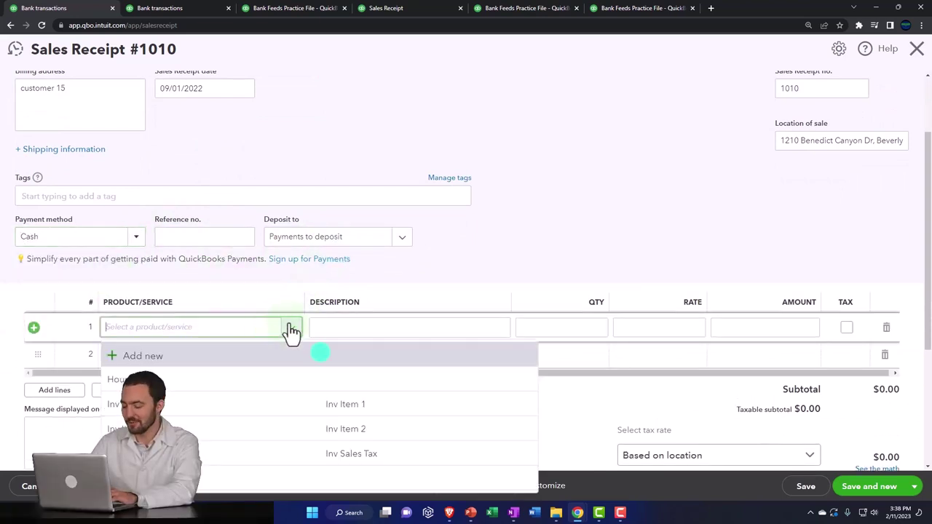
left_click(263, 384)
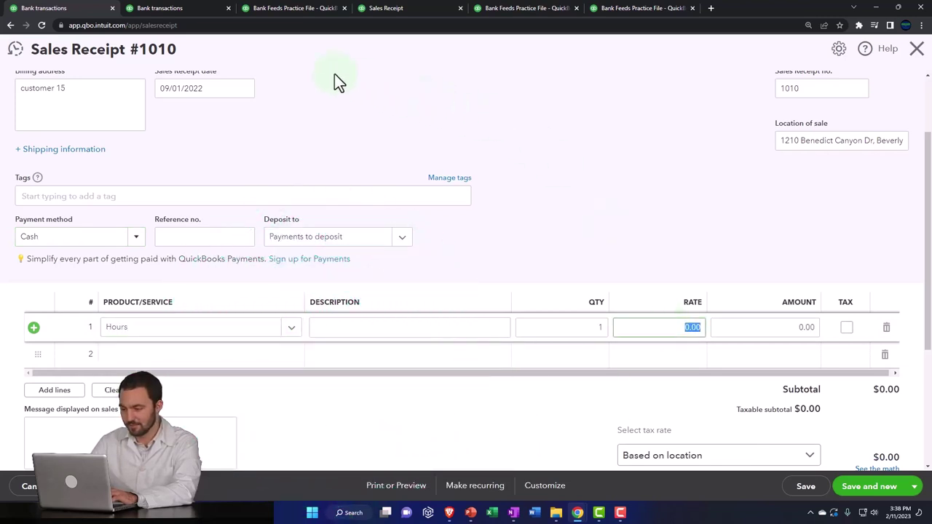
Step: Compare the receipt with the bank feed amount, then Save and close receipt #1010
left_click(188, 8)
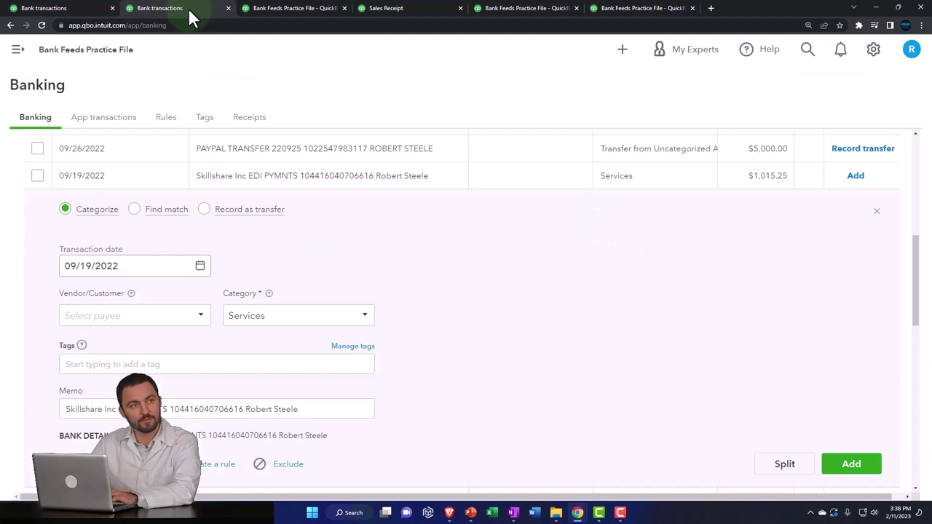
left_click(74, 8)
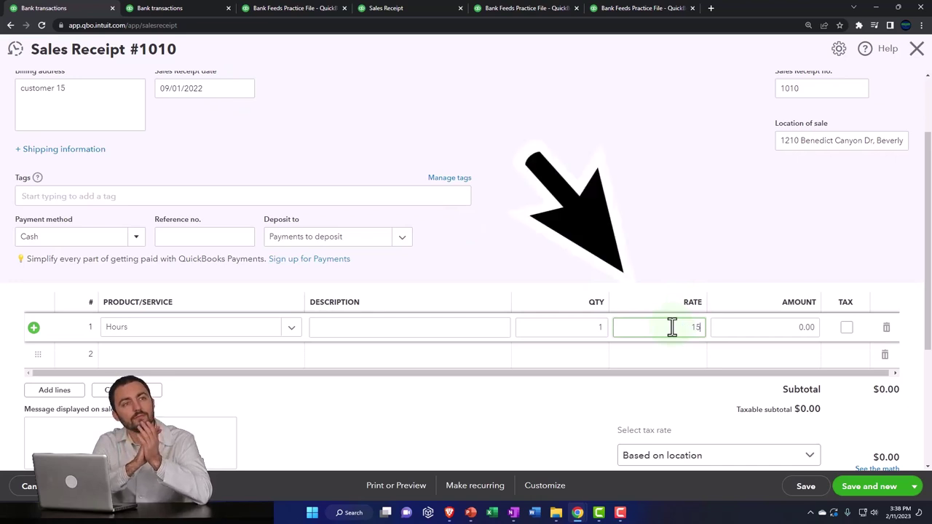
left_click(148, 10)
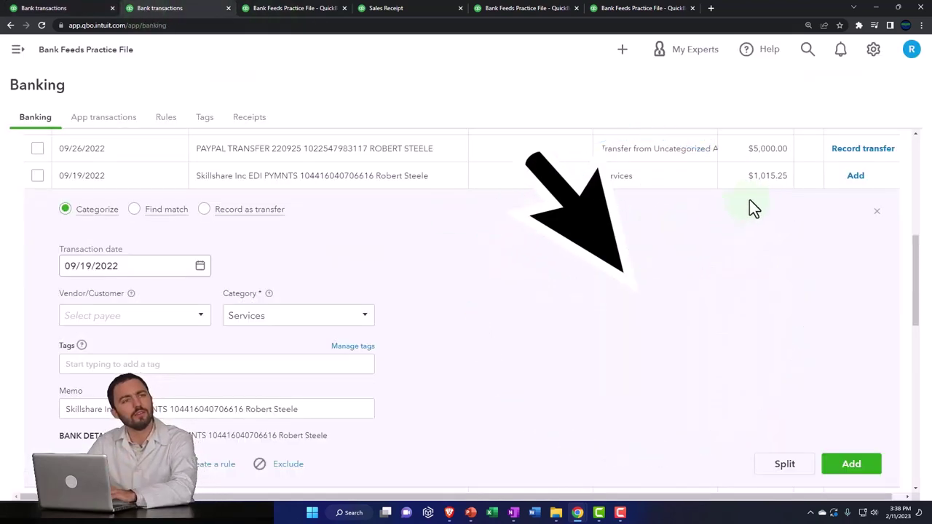
left_click(72, 12)
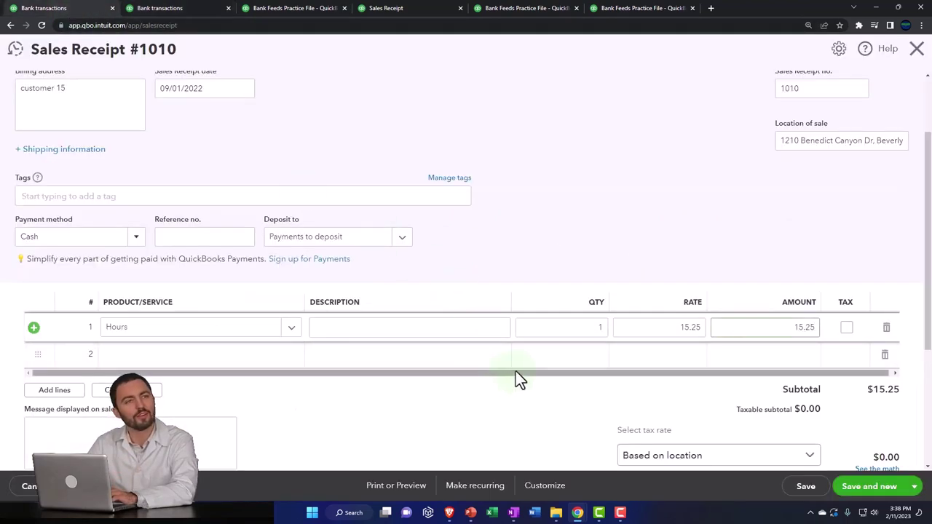
scroll(515, 374, "down", 1)
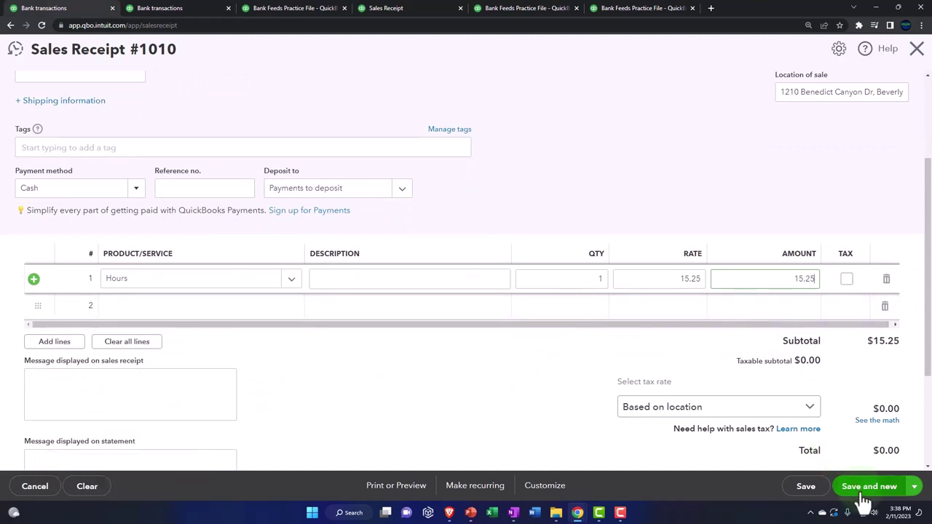
left_click(914, 486)
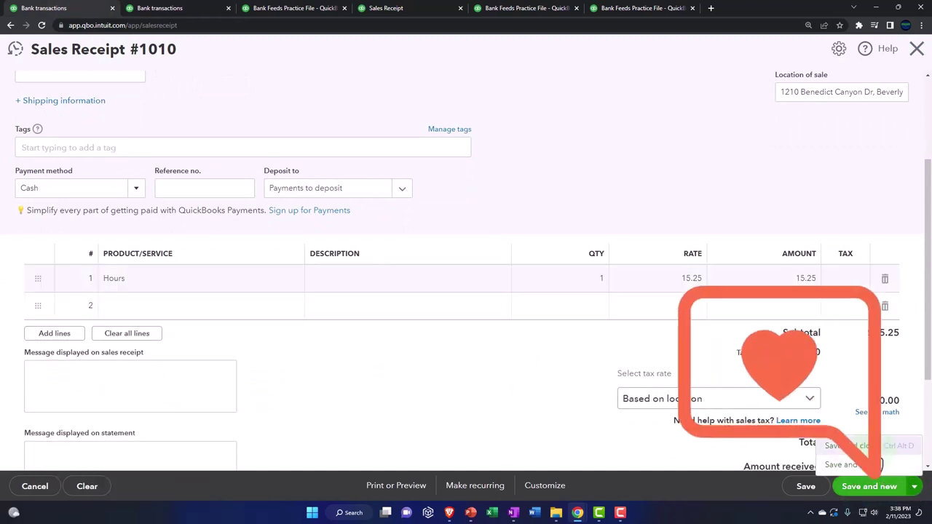
left_click(877, 447)
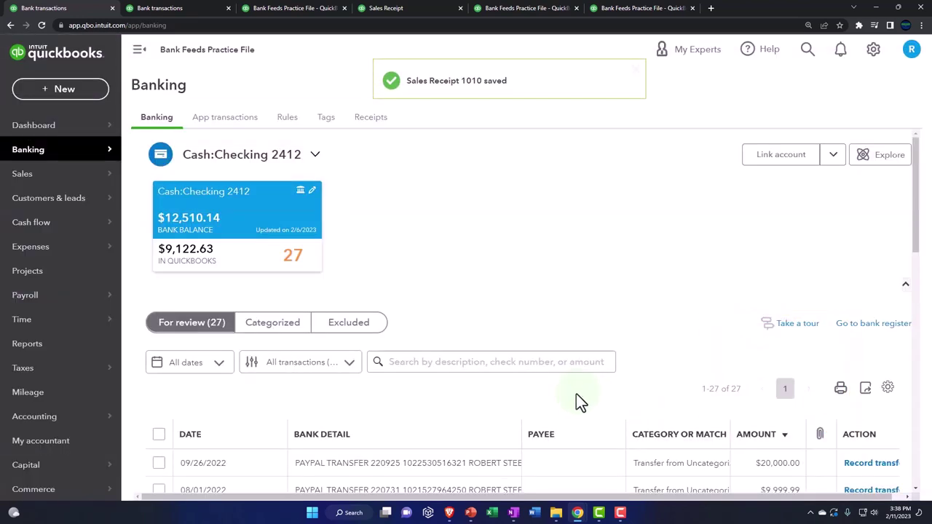
Step: Switch to the enlarged Balance Sheet report and scroll to Payments to deposit
left_click(193, 15)
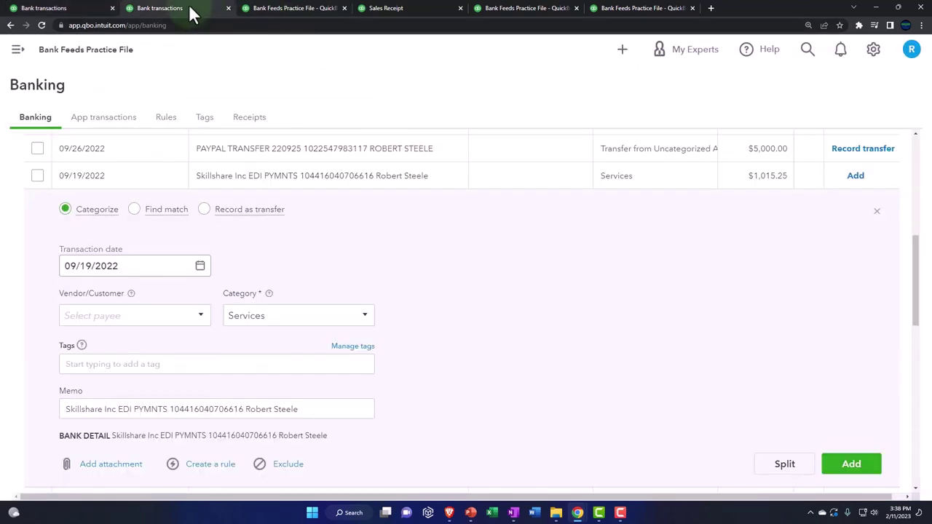
left_click(286, 10)
scroll(416, 266, "up", 4)
scroll(573, 333, "down", 2)
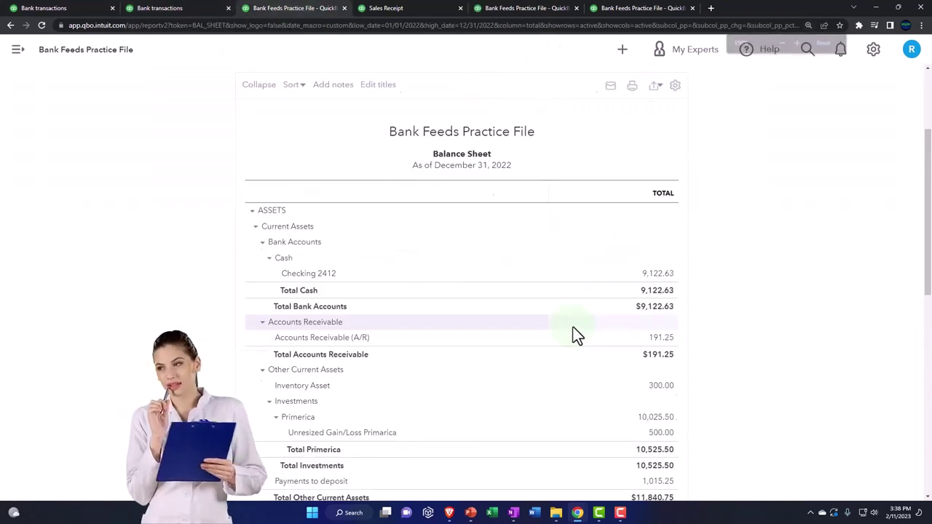
key("ctrl+plus")
key("ctrl+plus")
scroll(549, 315, "down", 2)
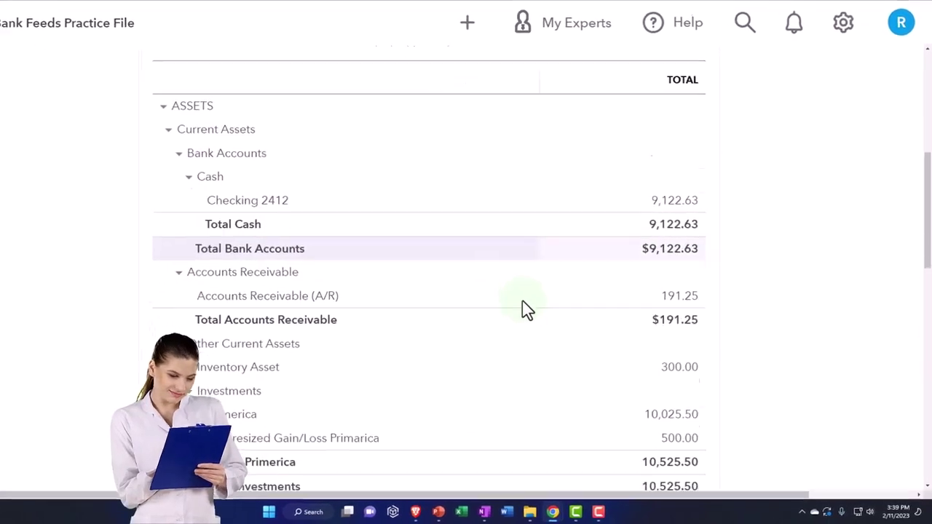
scroll(528, 310, "down", 4)
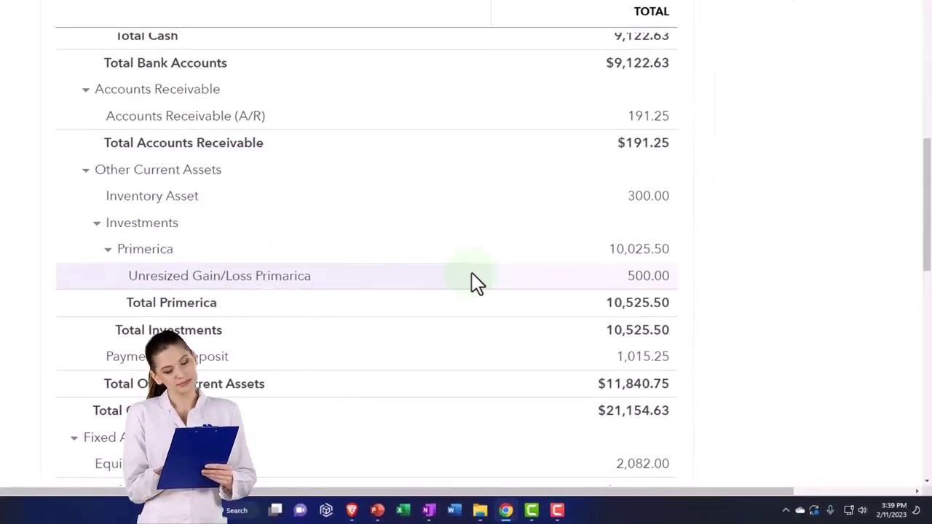
scroll(359, 346, "down", 2)
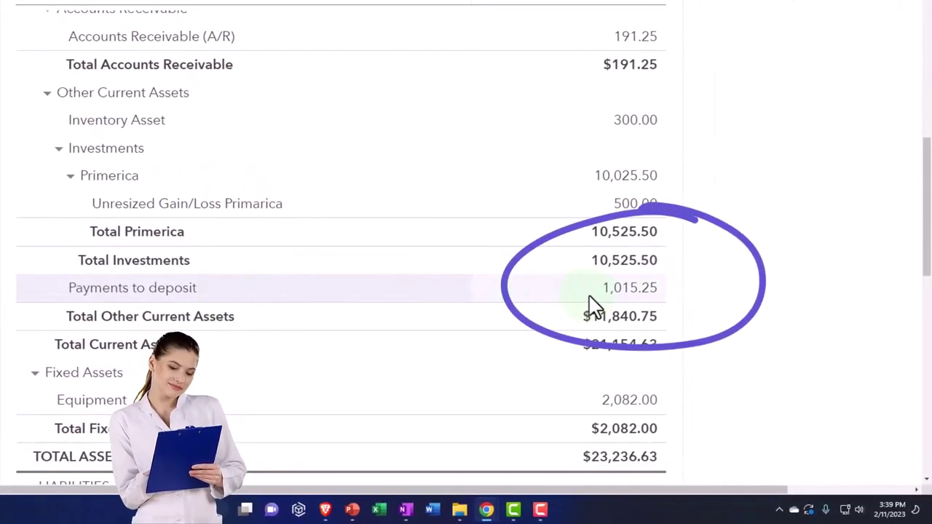
Step: Open the 1,015.25 Payments to deposit transactions and compare them with the bank feed
left_click(620, 298)
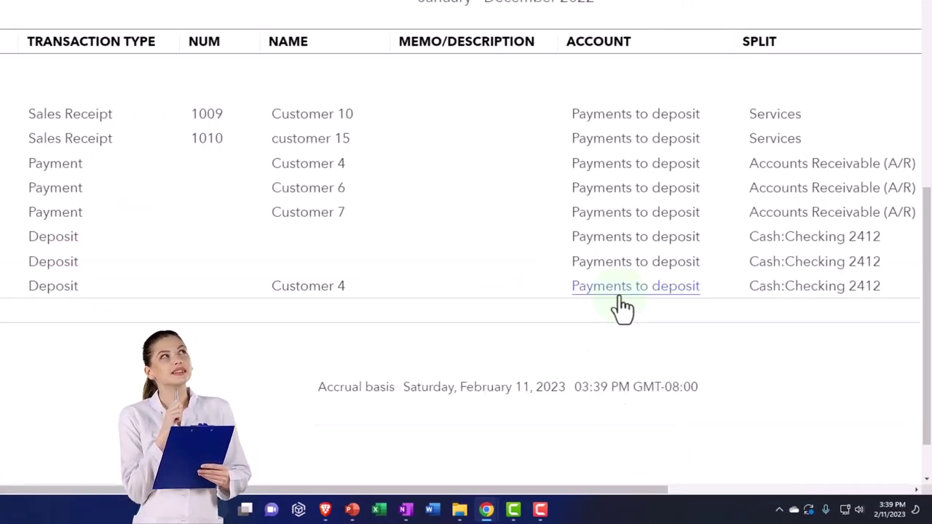
key("ctrl+minus")
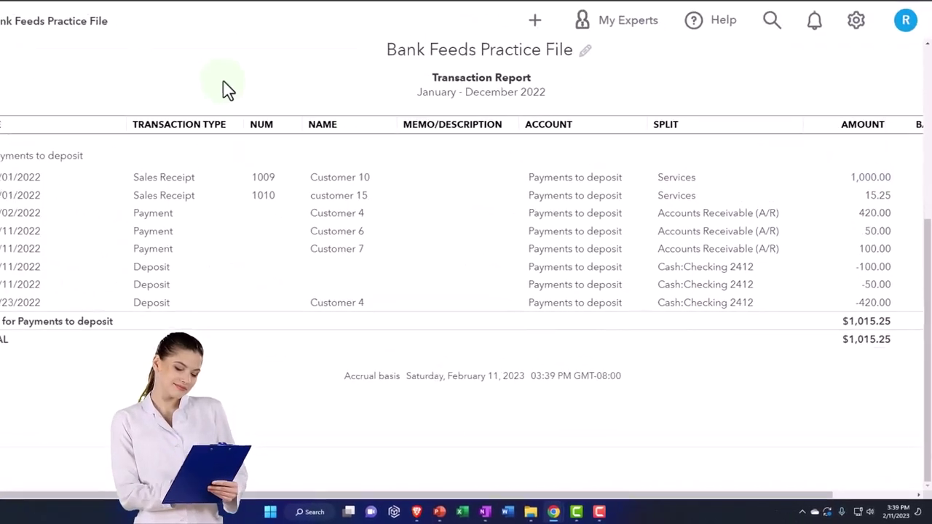
left_click(174, 10)
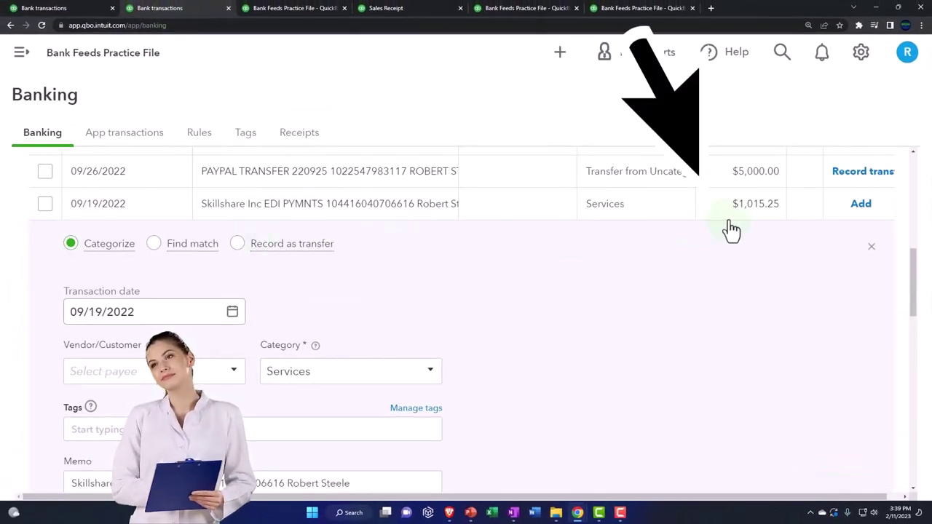
left_click(305, 9)
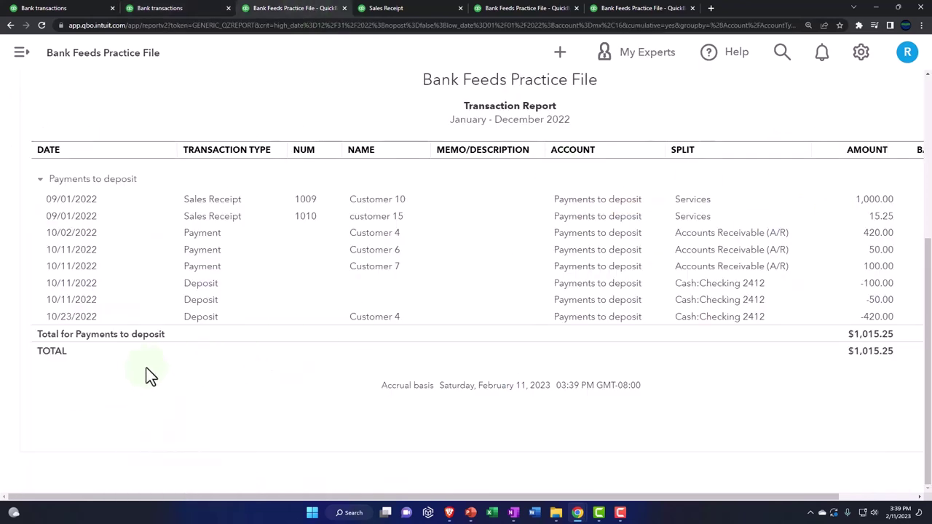
scroll(145, 368, "up", 4)
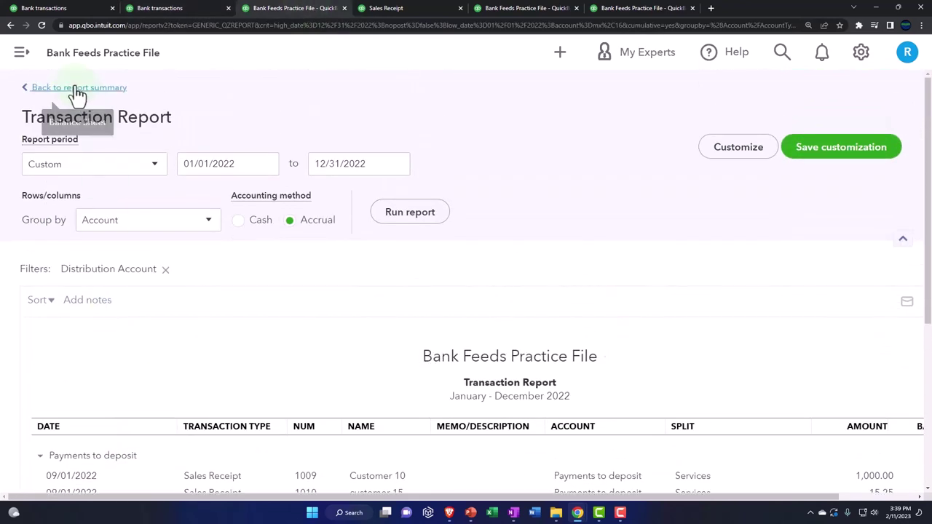
left_click(73, 89)
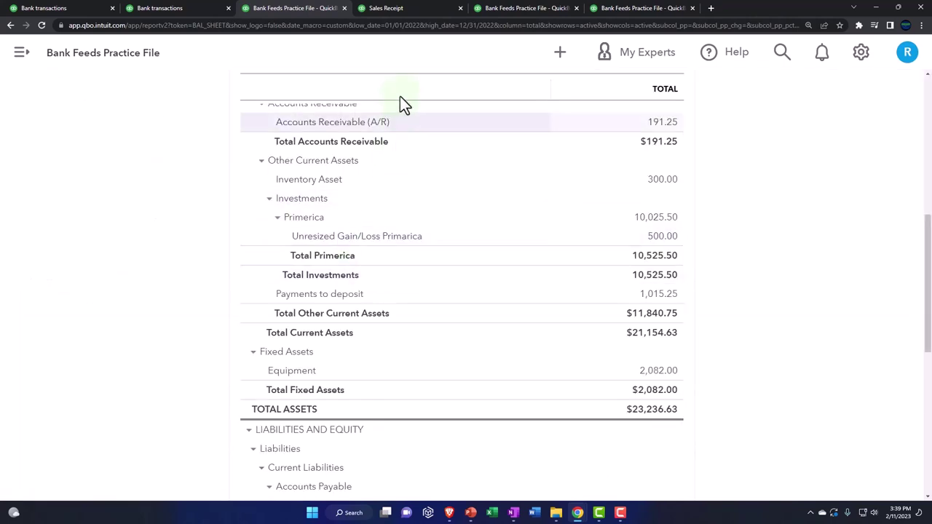
left_click(391, 8)
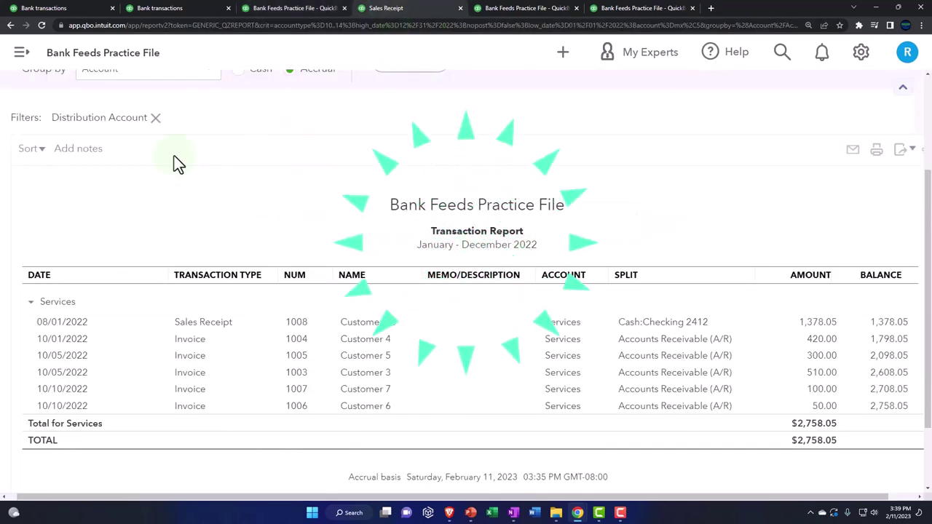
scroll(163, 174, "up", 2)
left_click(89, 84)
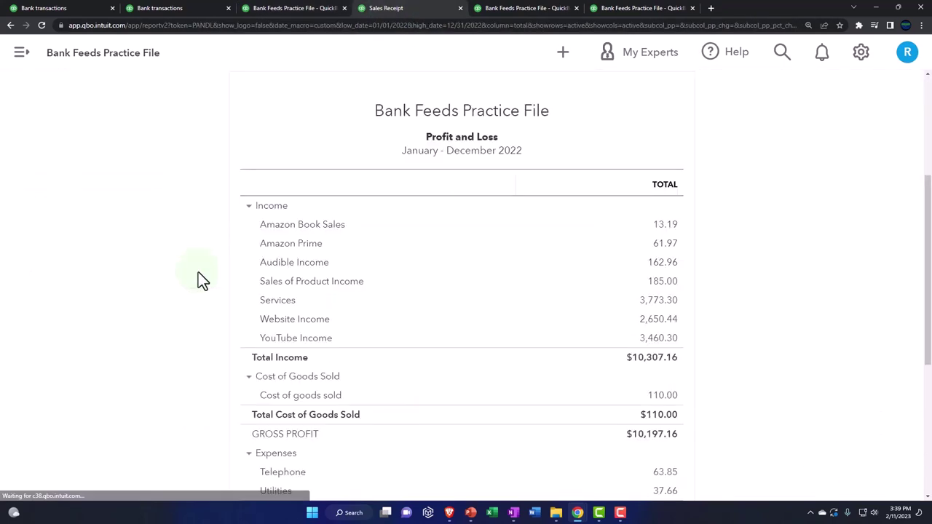
scroll(609, 229, "up", 2)
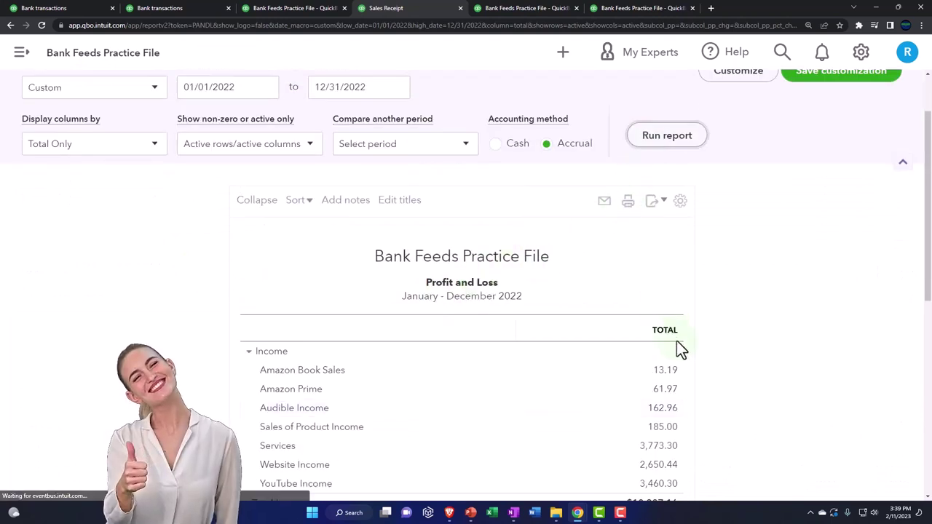
scroll(676, 345, "down", 2)
key("ctrl+plus")
scroll(686, 381, "down", 1)
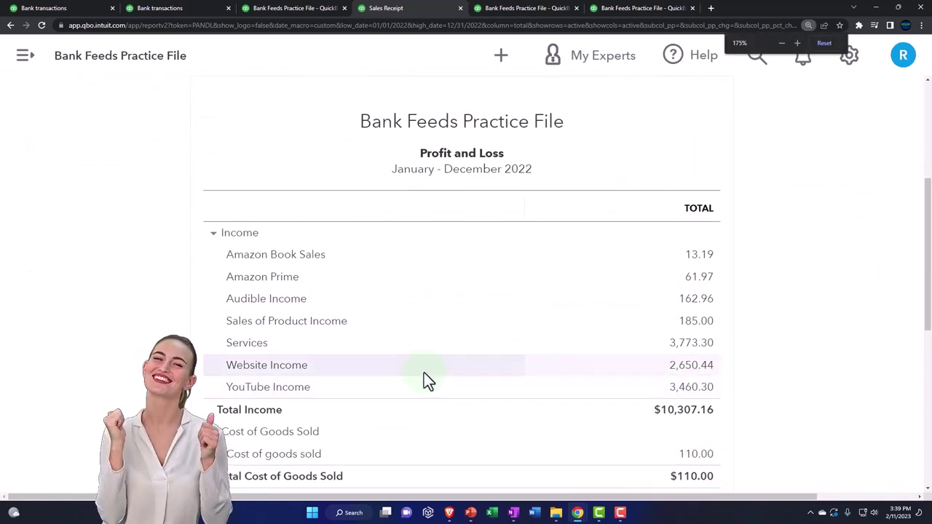
left_click(681, 348)
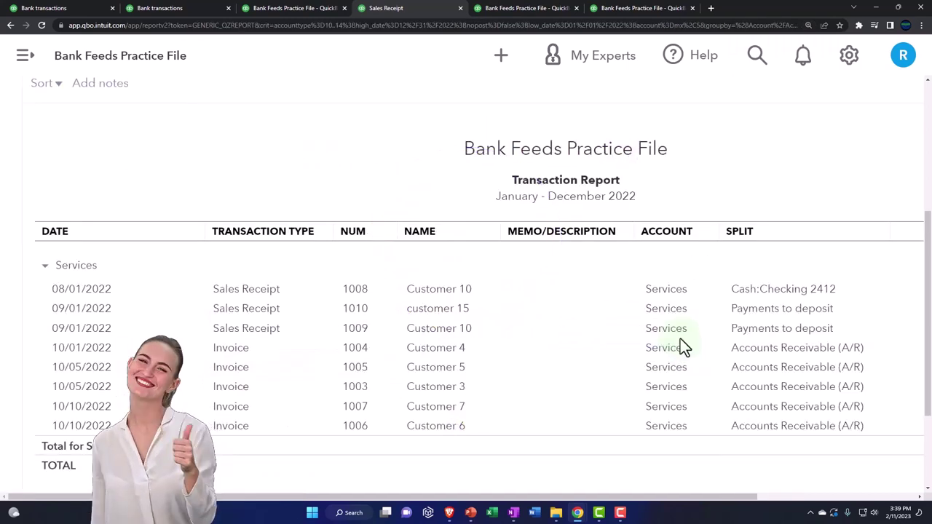
key("ctrl+minus")
key("ctrl+minus")
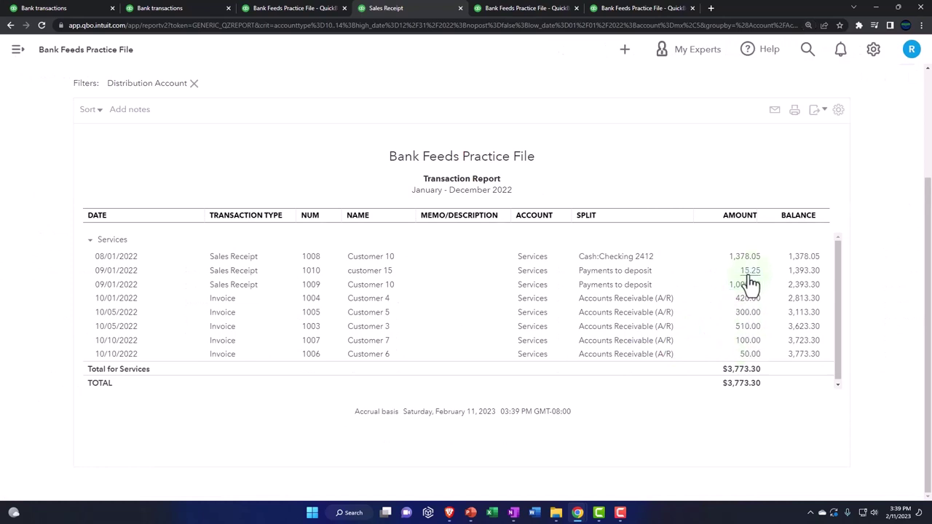
scroll(120, 368, "up", 2)
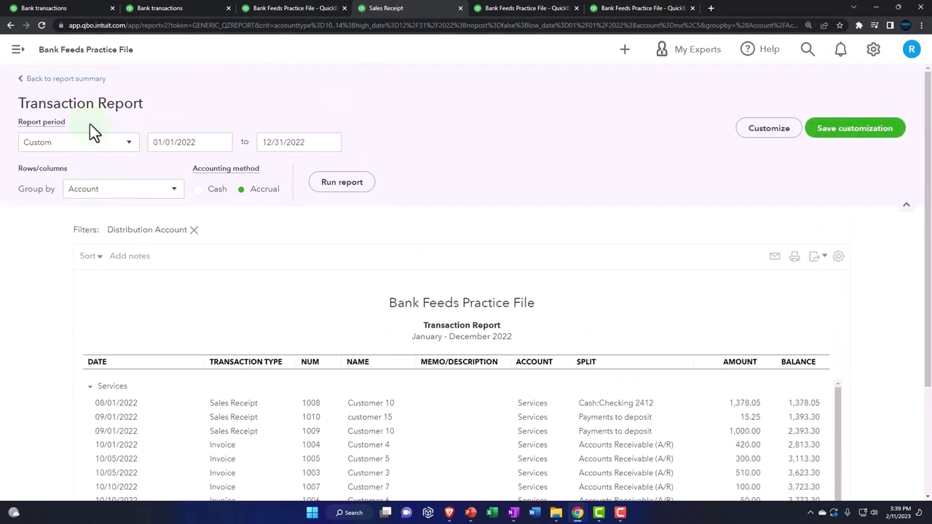
Step: Check Payments to deposit and Checking 2412 on the enlarged Balance Sheet, then go back to Banking
left_click(77, 82)
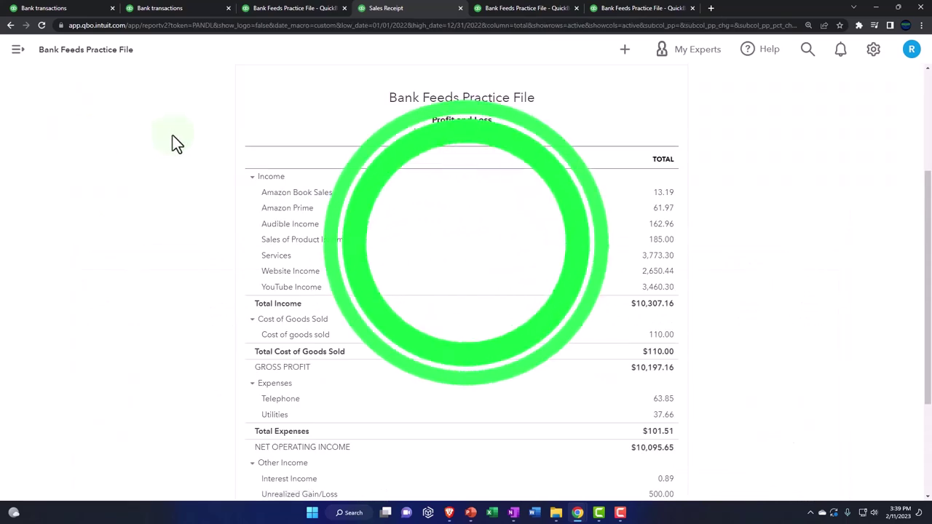
left_click(301, 10)
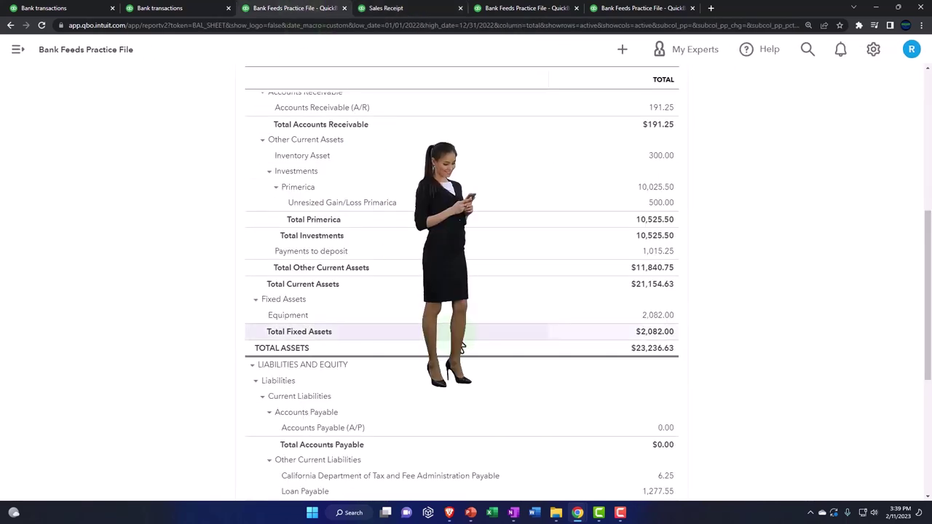
key("ctrl+plus")
key("ctrl+plus")
key("ctrl+plus")
key("ctrl+plus")
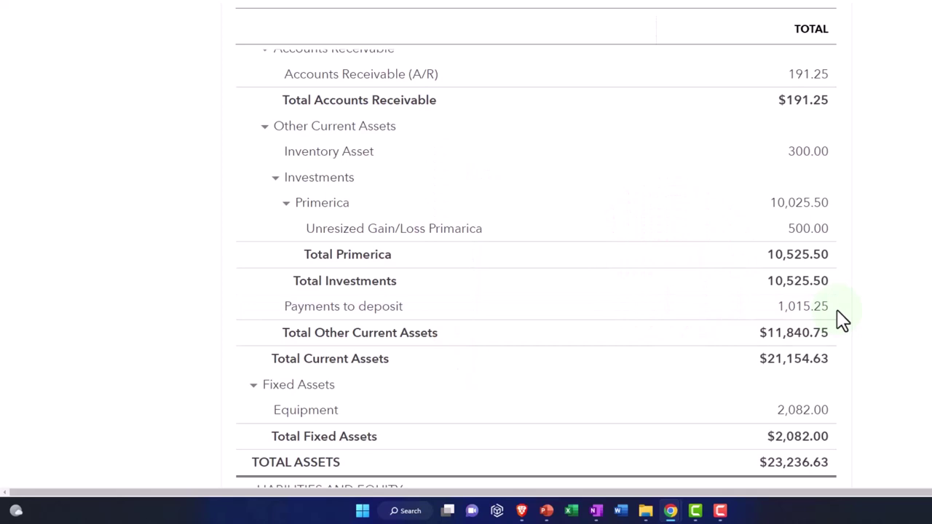
scroll(832, 306, "up", 2)
scroll(832, 308, "up", 1)
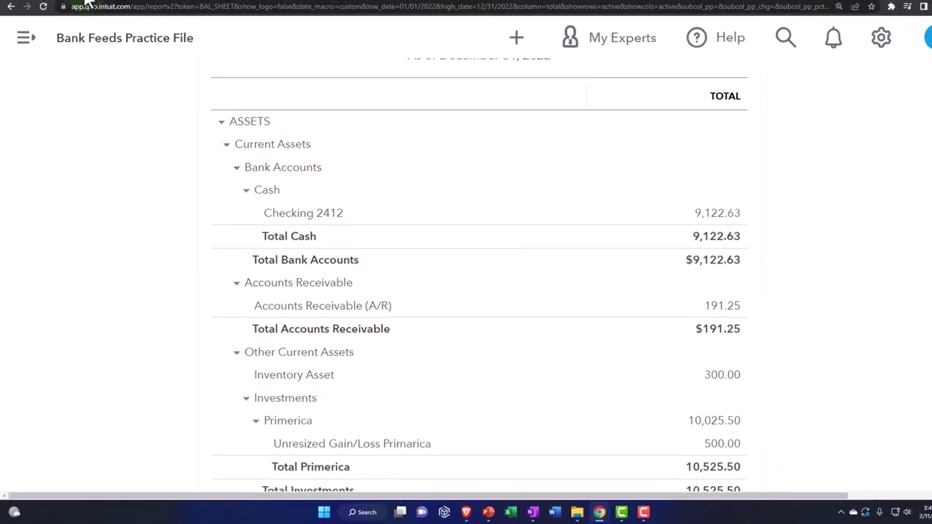
left_click(75, 0)
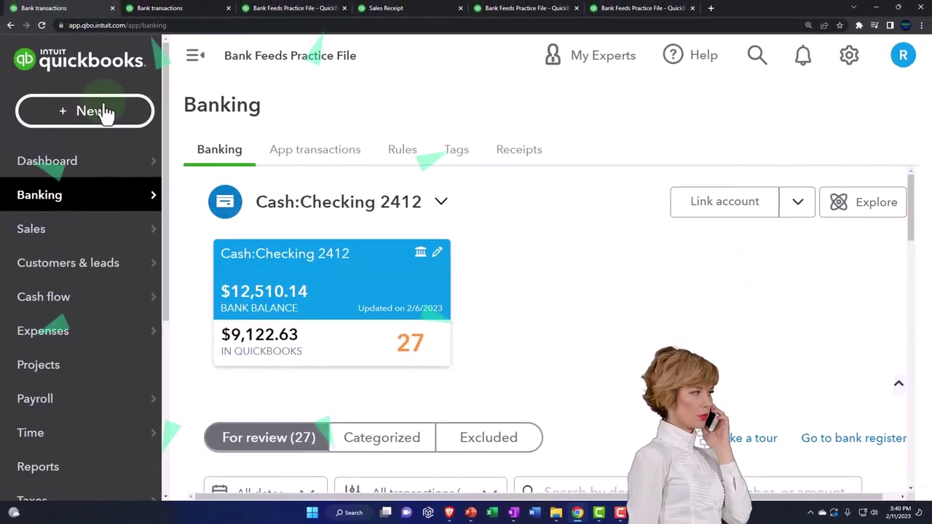
Step: Create a bank deposit including Customer 10's $1,000.00 and customer 15's $15.25 receipts
left_click(104, 113)
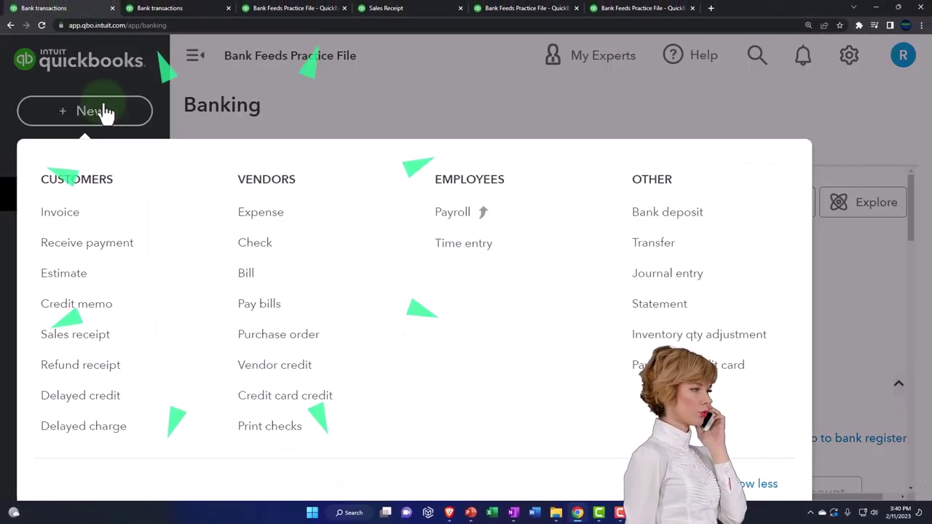
left_click(658, 218)
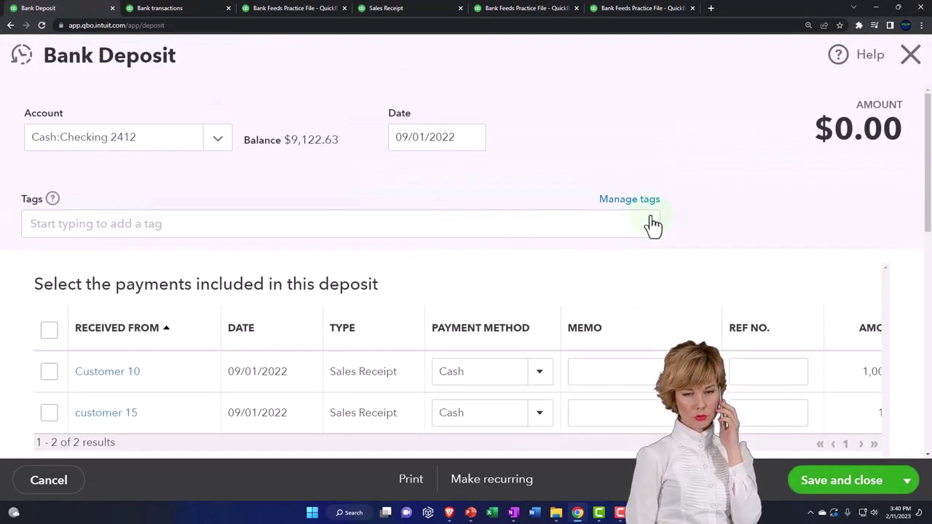
key("ctrl+minus")
key("ctrl+minus")
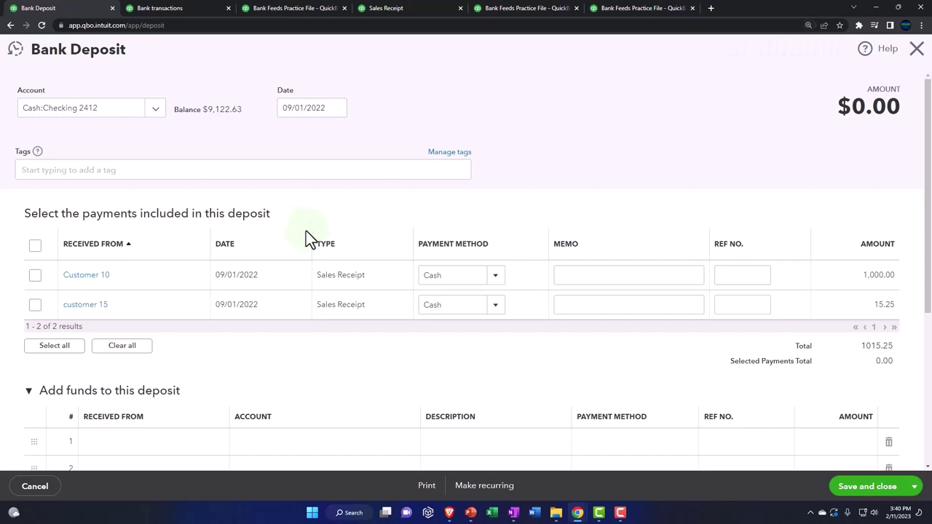
left_click(35, 277)
left_click(34, 304)
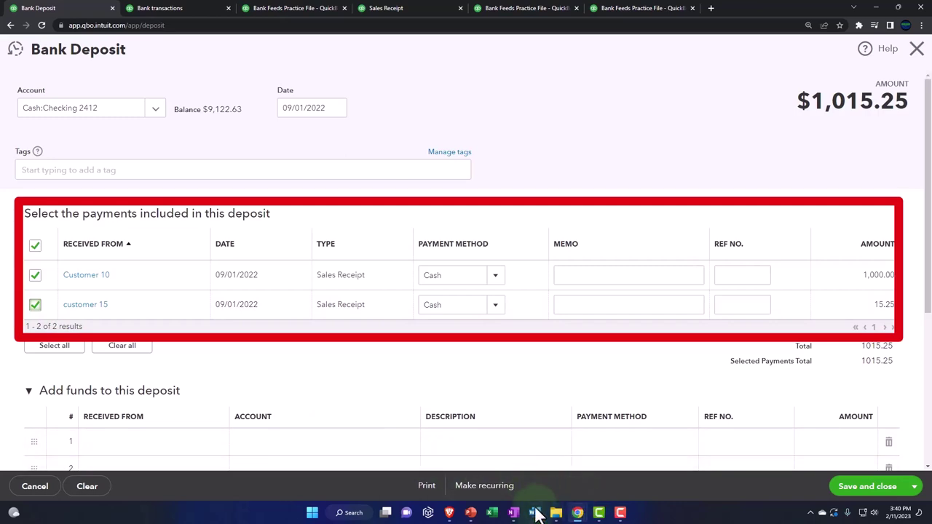
Step: Show the OneNote QuickBooks workflow diagram, minimize it, and bring it back up
left_click(513, 513)
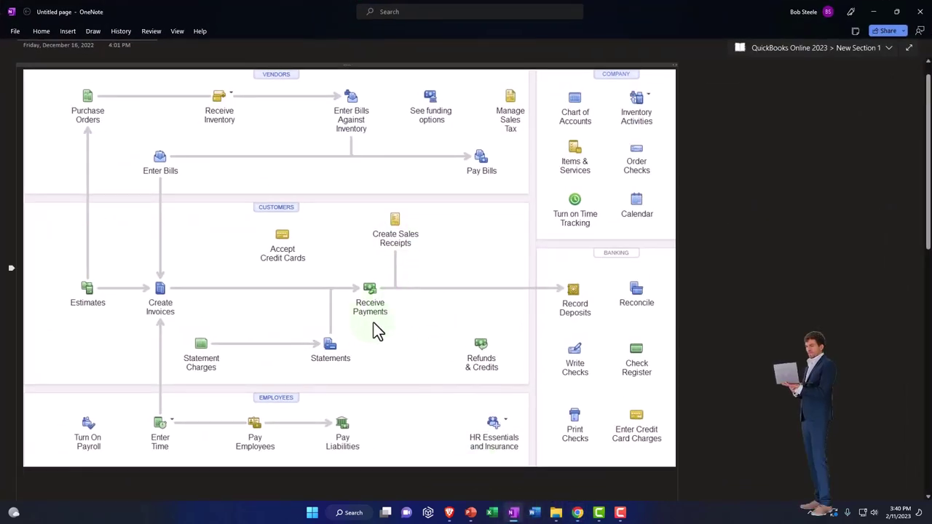
left_click(873, 11)
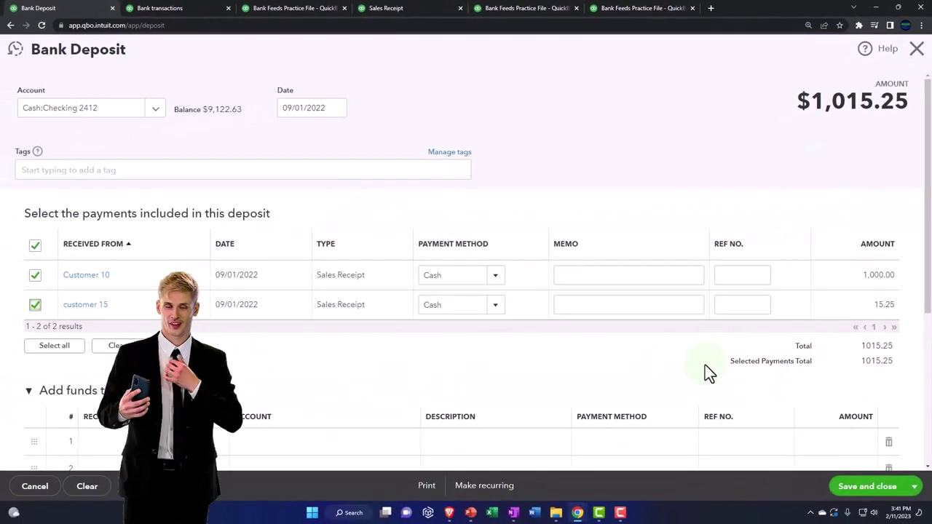
left_click(514, 512)
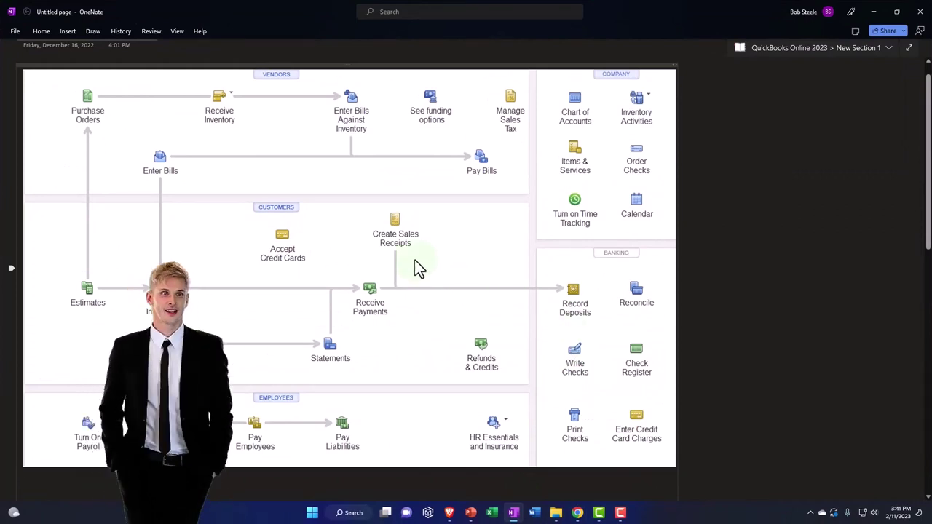
Step: Return from OneNote to the Bank transactions page and reload it with the sidebar collapsed
left_click(872, 15)
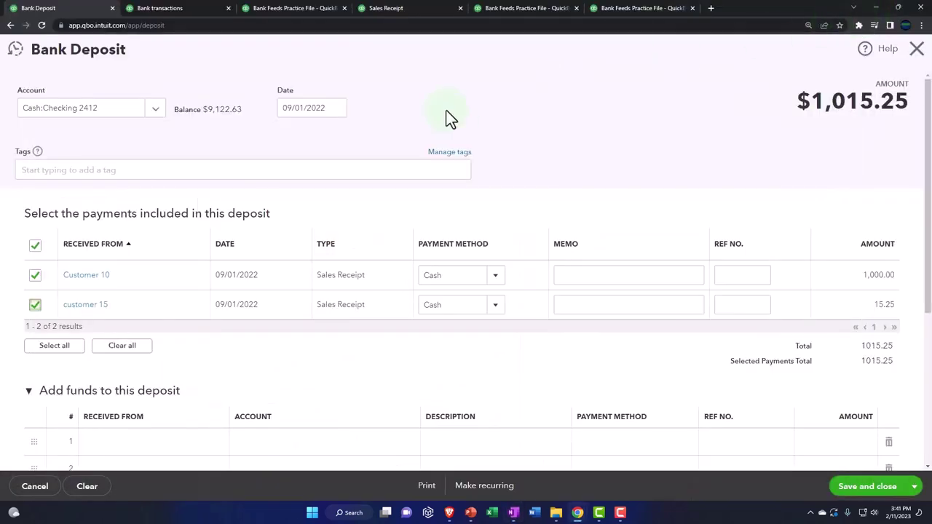
left_click(183, 7)
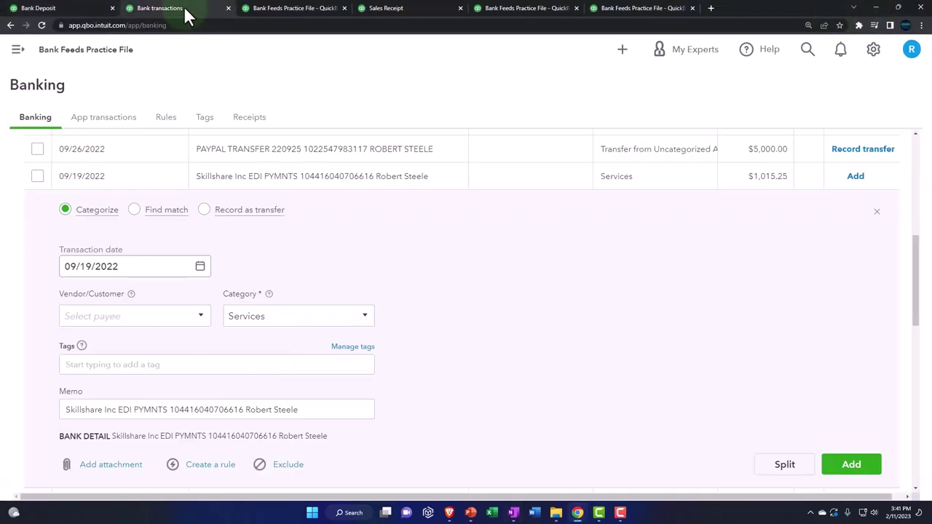
scroll(288, 252, "up", 5)
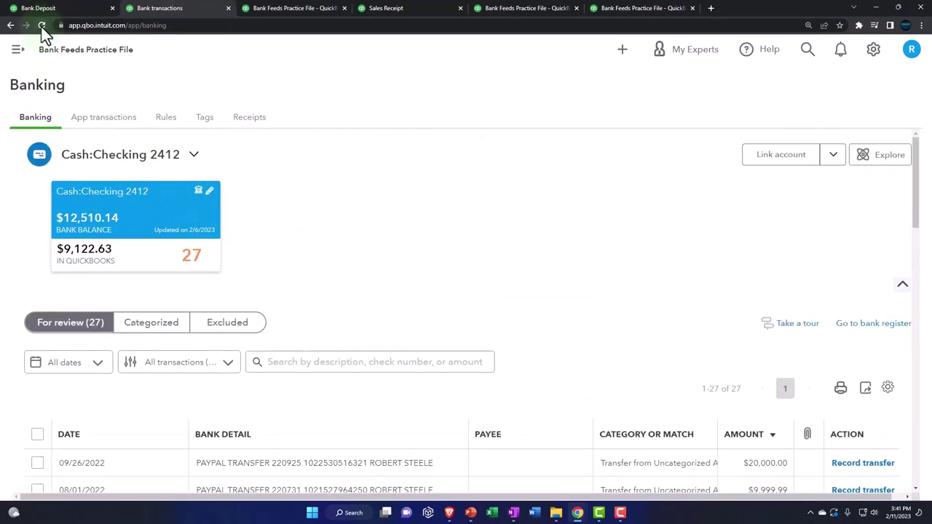
left_click(42, 26)
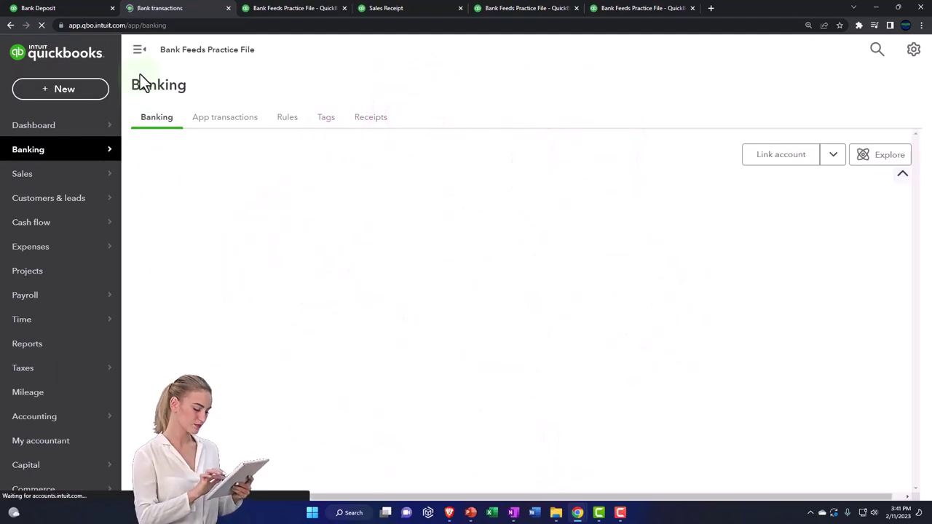
left_click(138, 55)
Step: Expand the 09/19/2022 $1,015.25 Skillshare feed transaction, categorized as Services
scroll(254, 255, "down", 3)
scroll(256, 258, "down", 2)
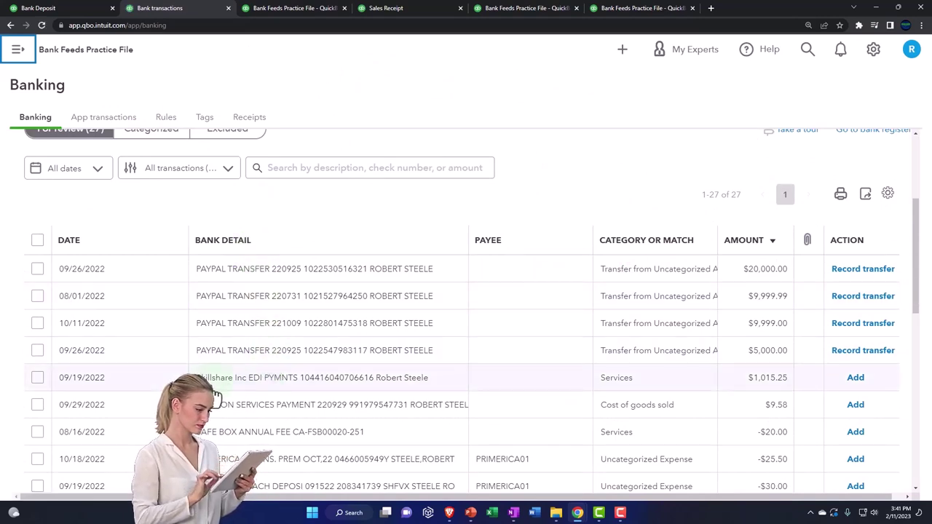
scroll(268, 390, "down", 1)
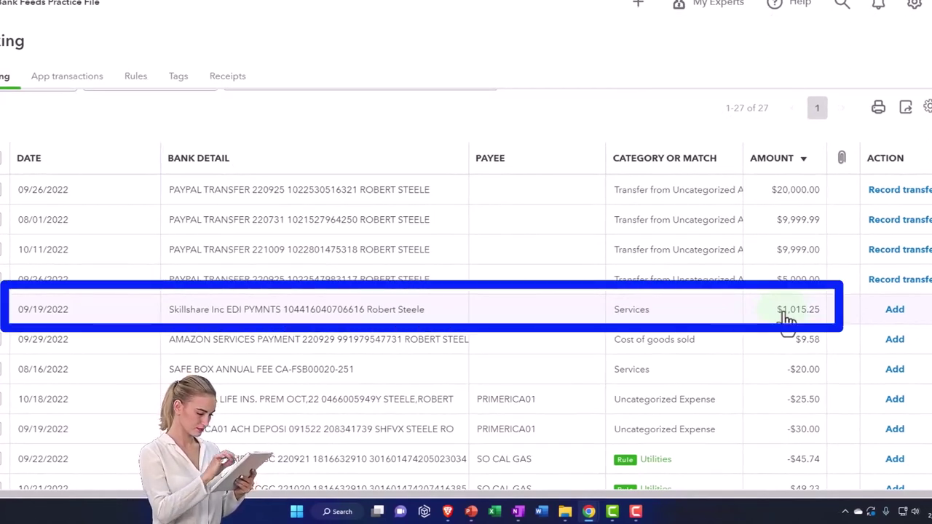
left_click(785, 315)
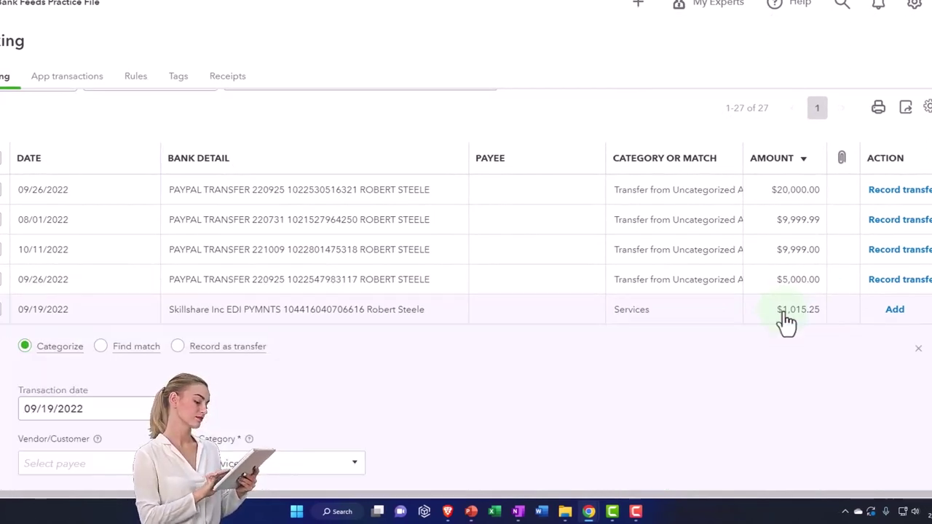
scroll(785, 321, "down", 1)
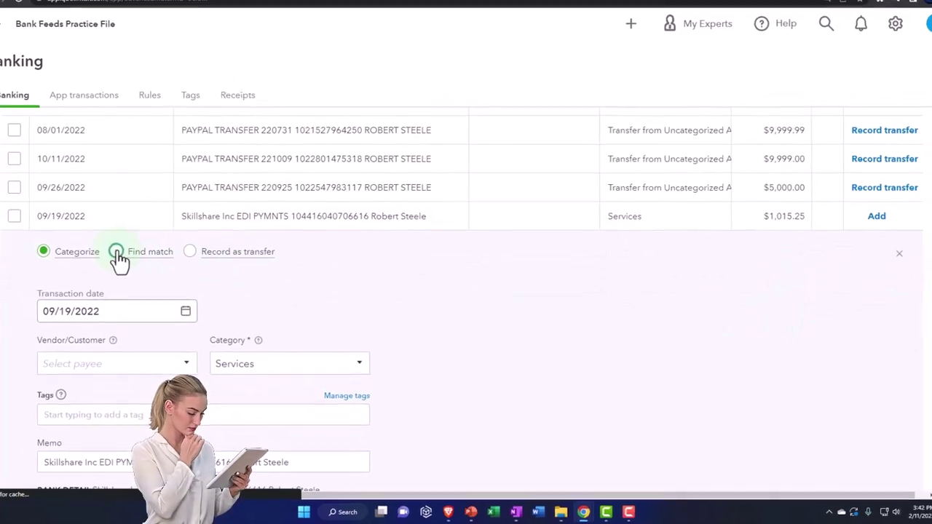
Step: Match the $1,015.25 feed item to both sales receipts, then close Match transactions unsaved
left_click(117, 251)
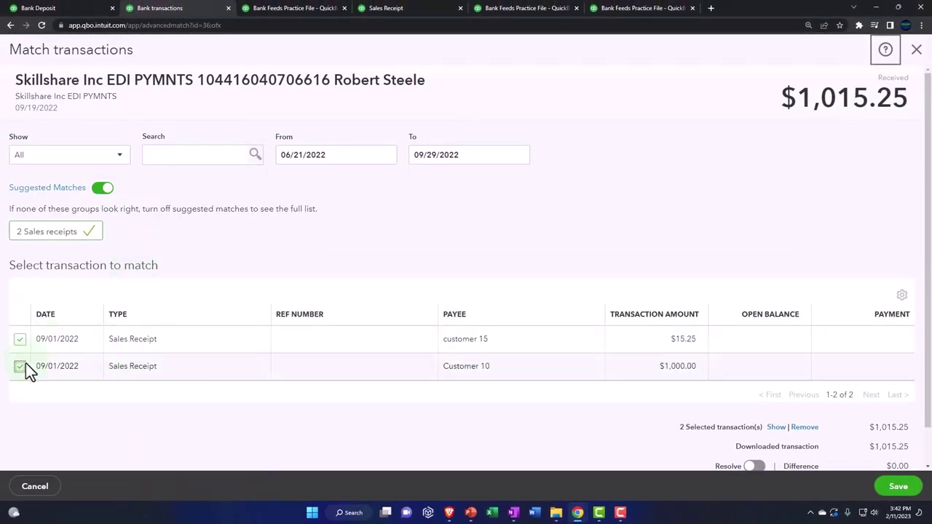
scroll(510, 408, "down", 1)
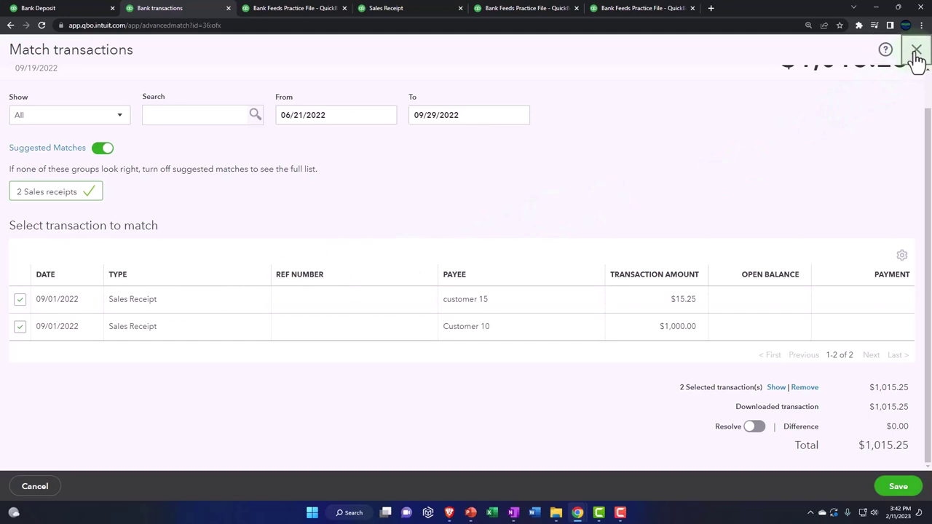
left_click(916, 52)
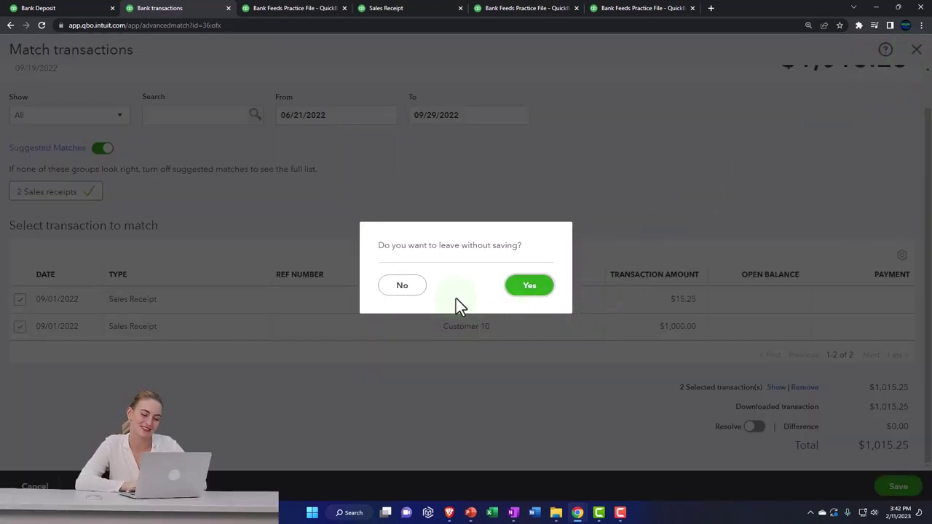
Step: Confirm leaving the match, then save the $1,015.25 deposit of both receipts into Cash:Checking 2412
left_click(519, 300)
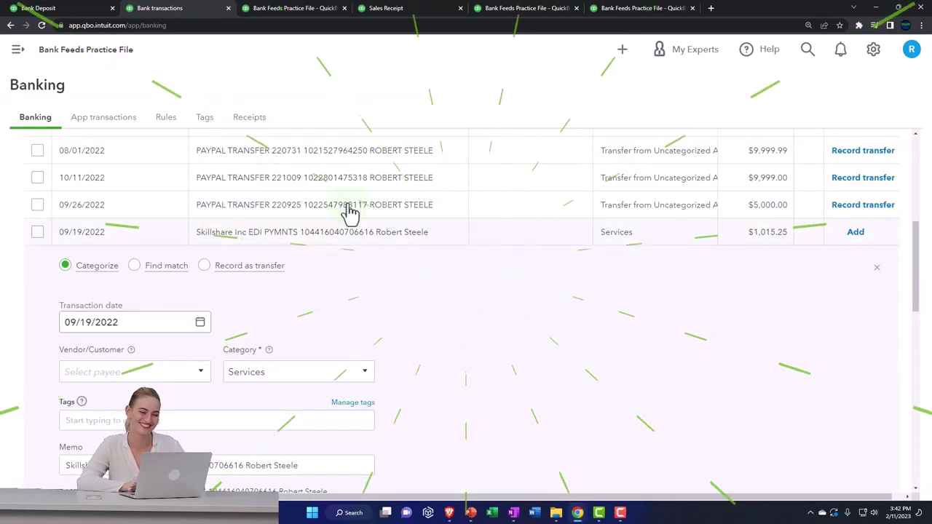
left_click(84, 8)
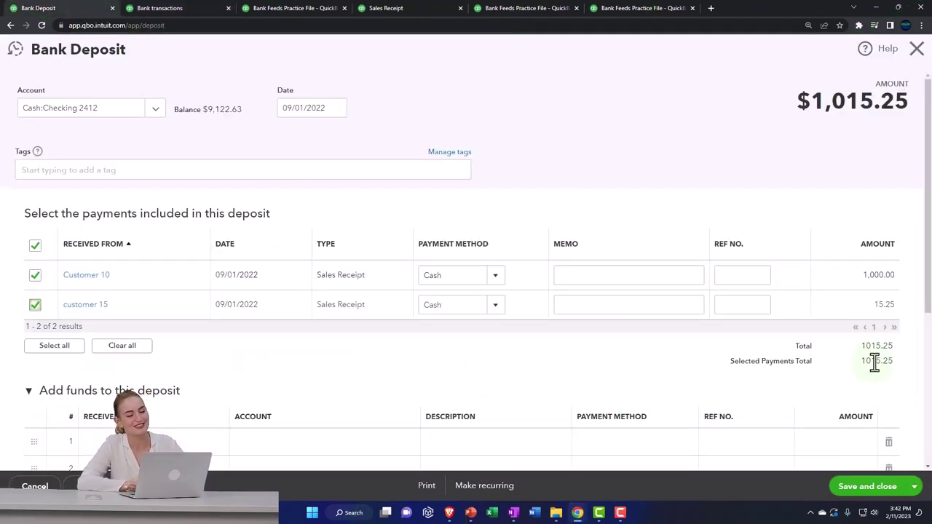
scroll(875, 362, "down", 1)
left_click(868, 487)
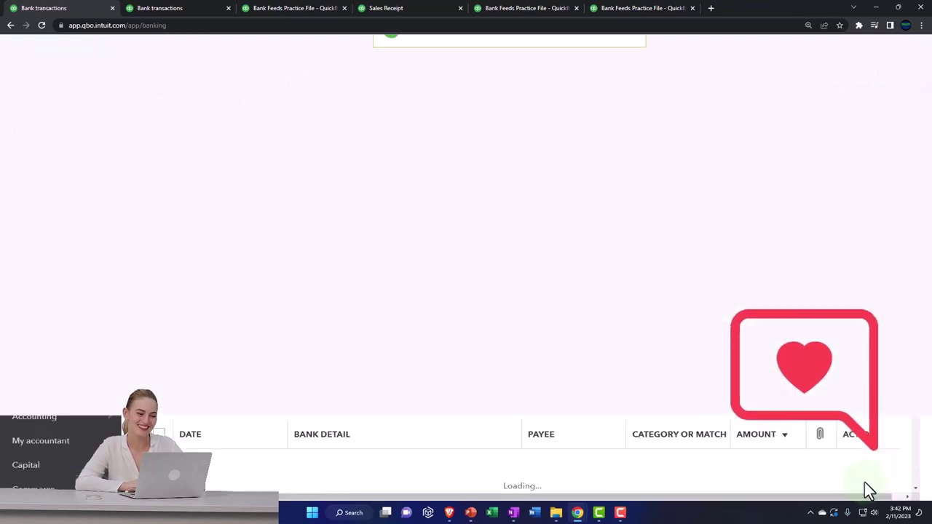
Step: On the Balance Sheet, drill into Checking 2412 (10,137.88) and Payments to deposit (0.00)
left_click(311, 8)
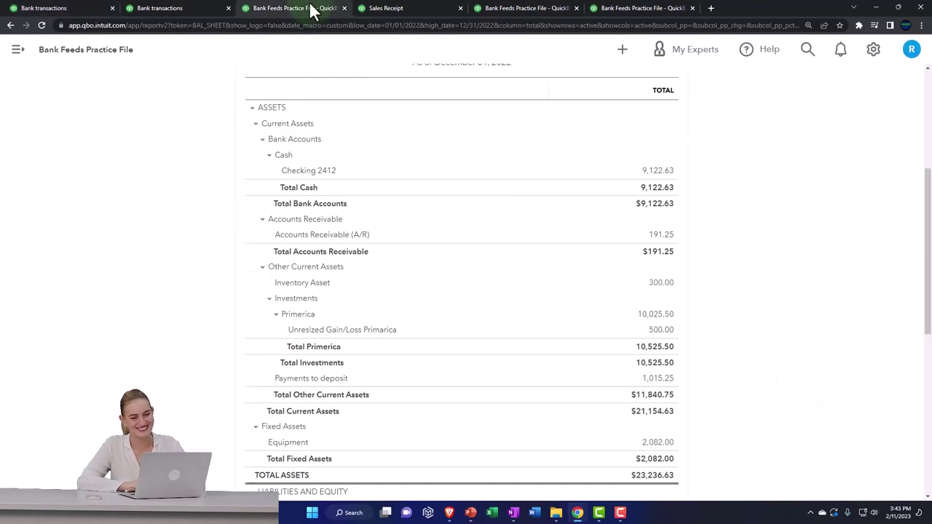
left_click(665, 173)
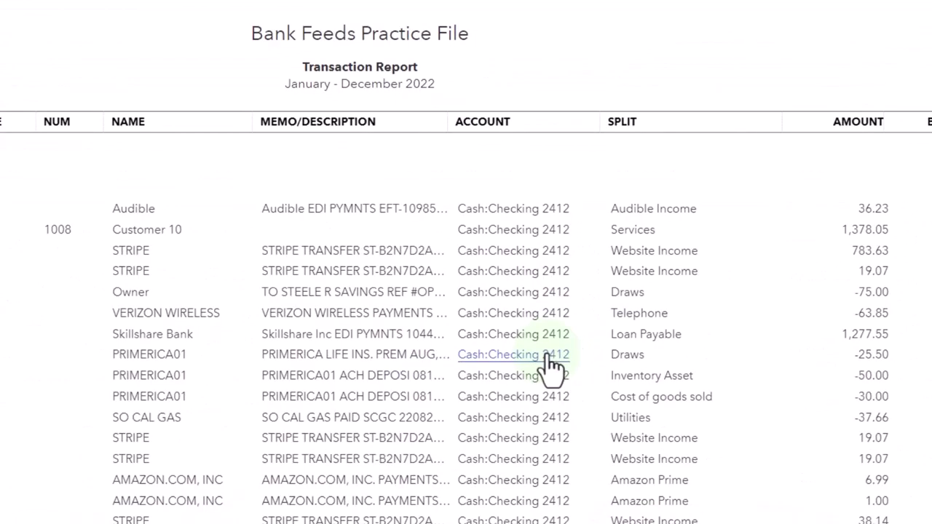
scroll(547, 362, "down", 3)
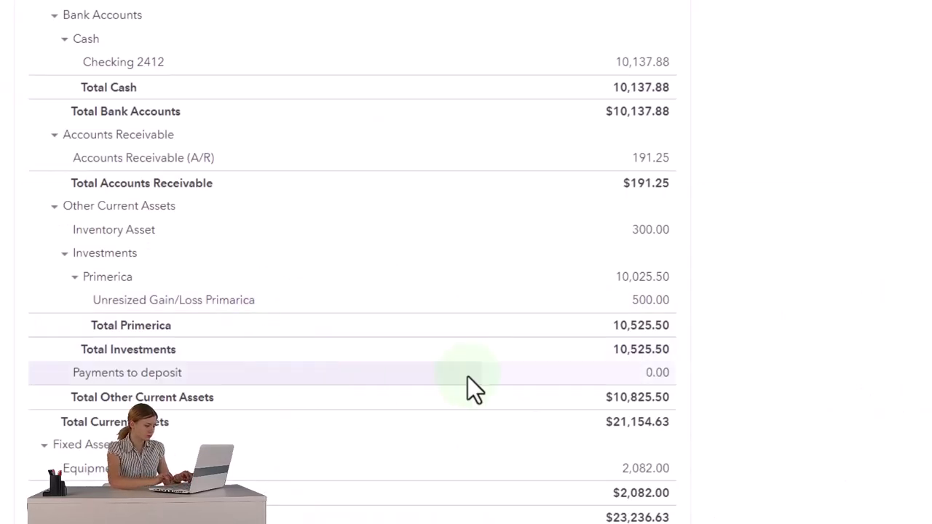
left_click(659, 374)
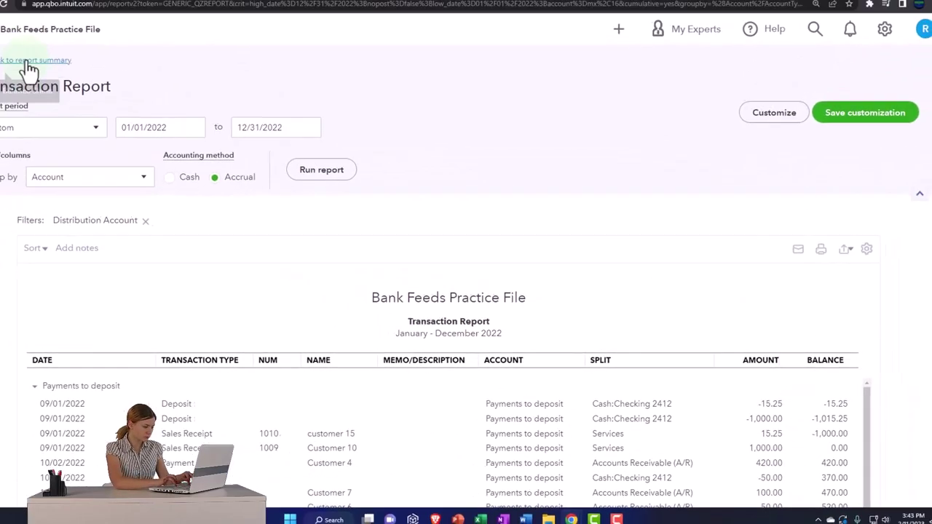
left_click(60, 77)
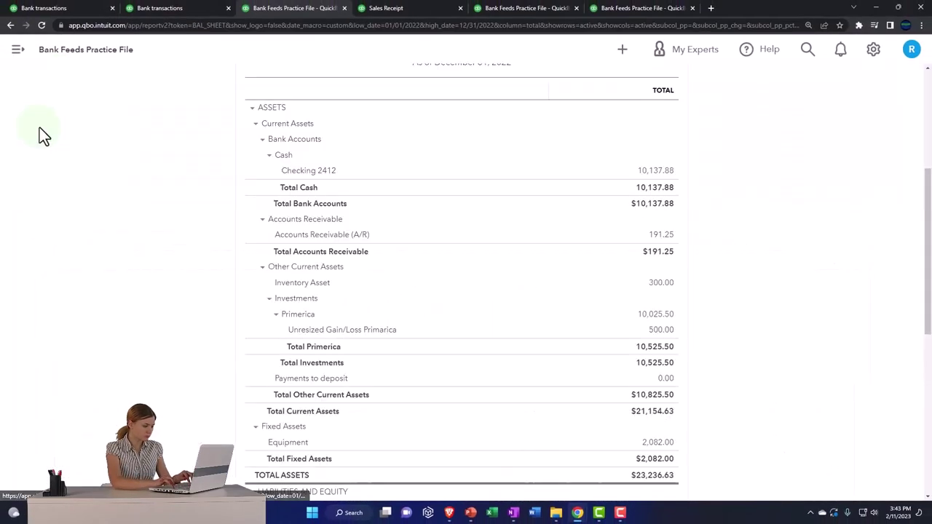
Step: Reload the Banking page and locate the Skillshare $1,015.25 item matching the 09/01/2022 Deposit
left_click(163, 9)
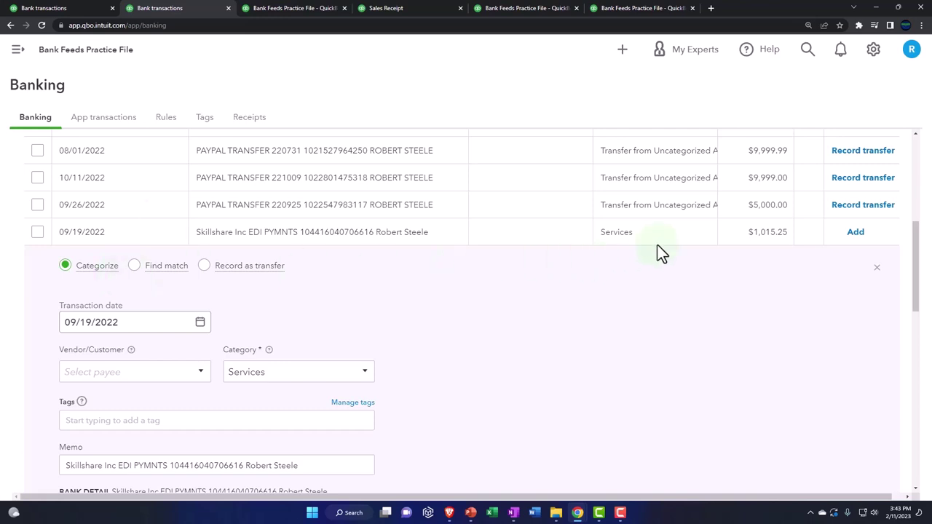
left_click(692, 247)
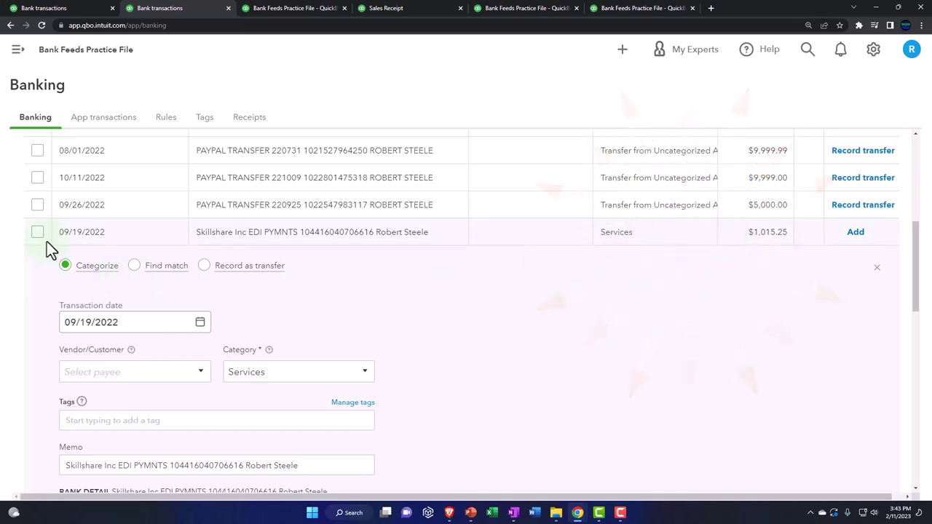
scroll(32, 240, "up", 5)
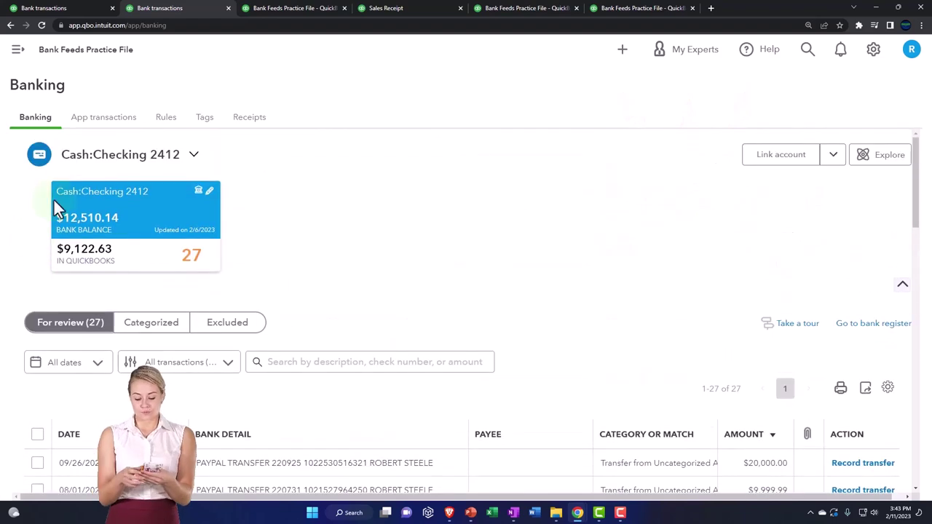
left_click(42, 25)
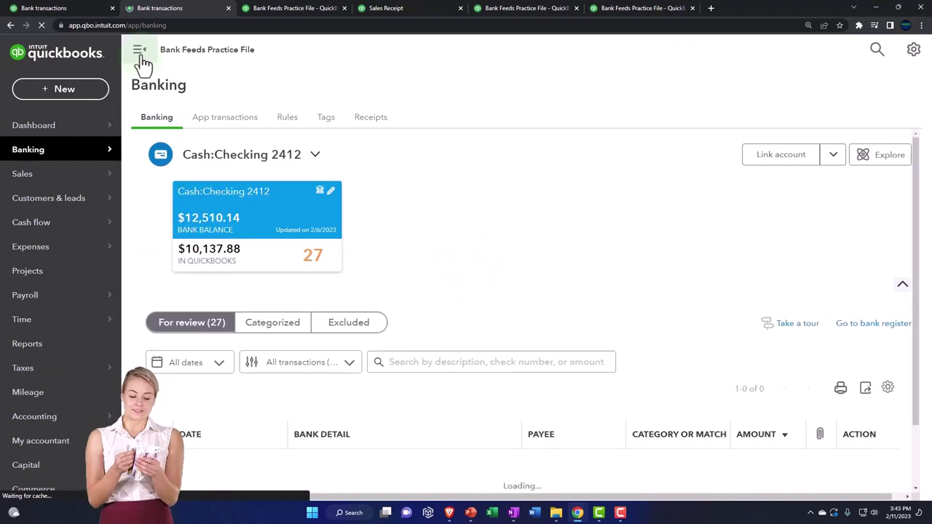
left_click(139, 51)
scroll(207, 276, "down", 4)
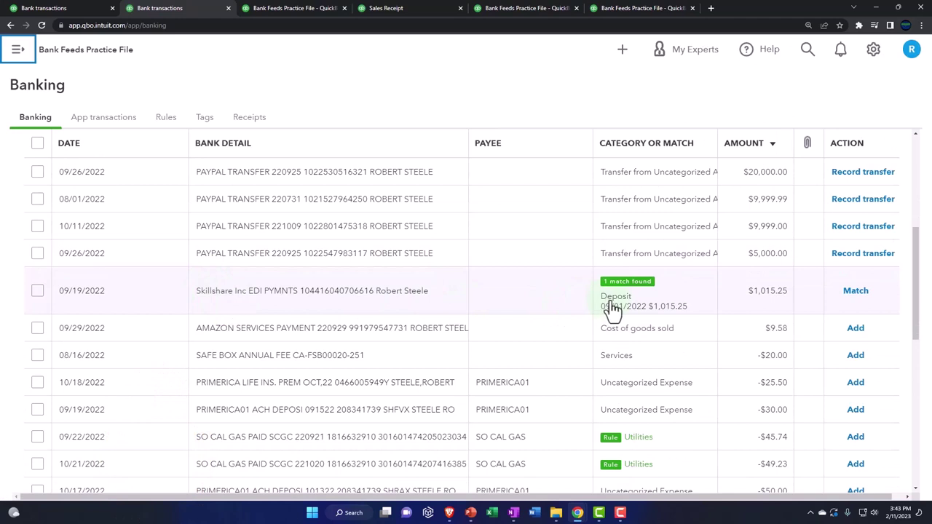
left_click(611, 308)
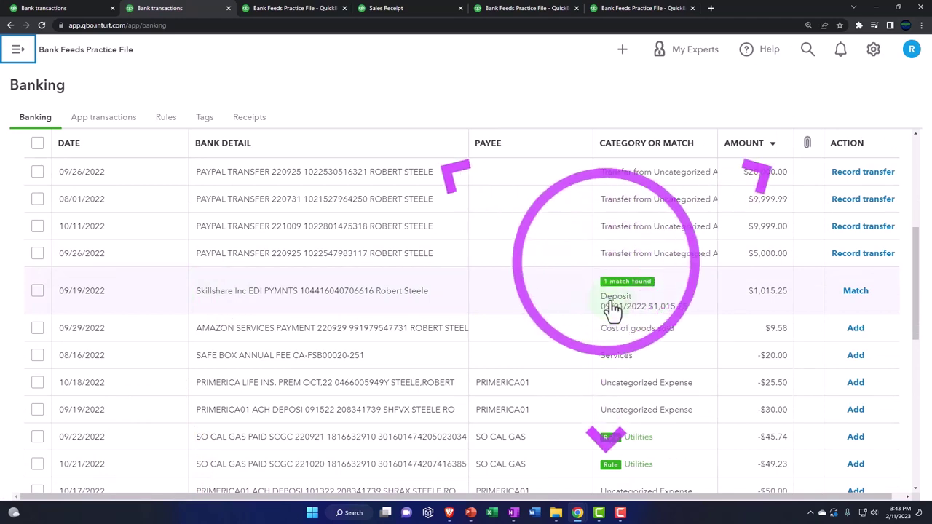
left_click(514, 512)
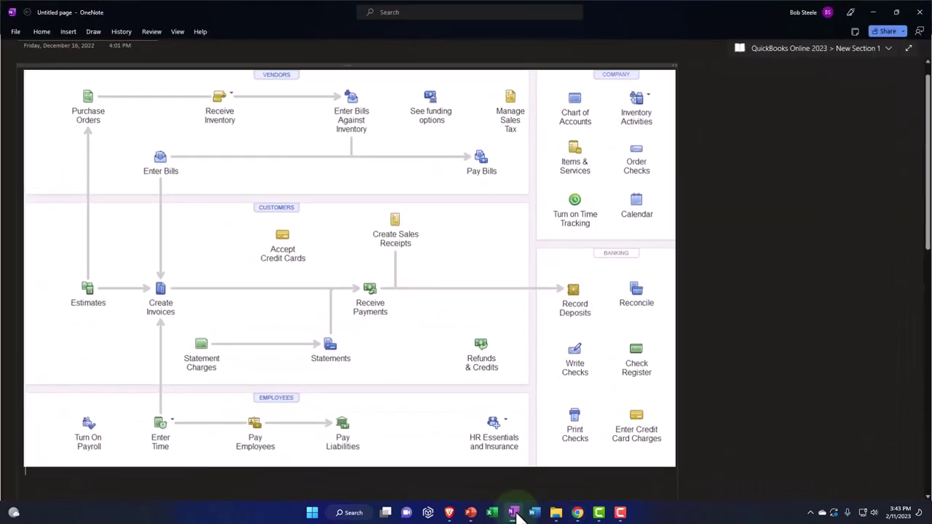
left_click(406, 255)
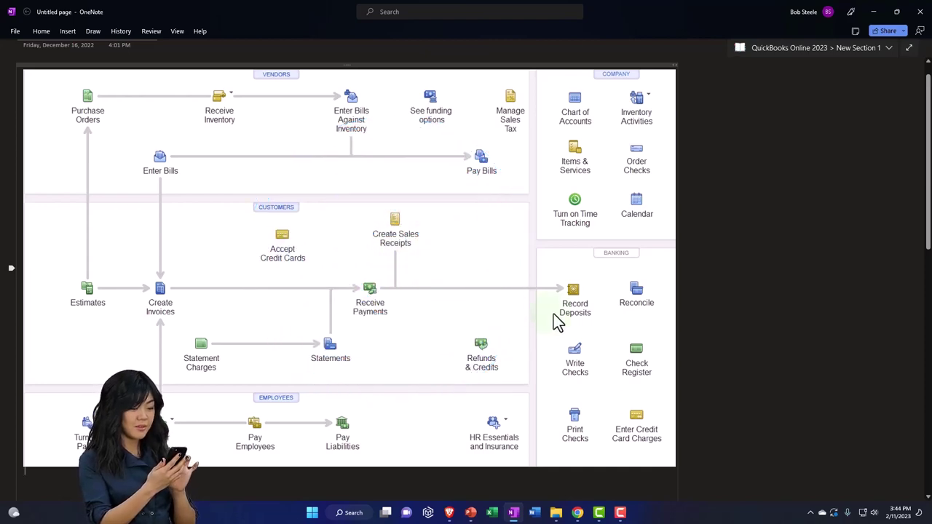
left_click(873, 12)
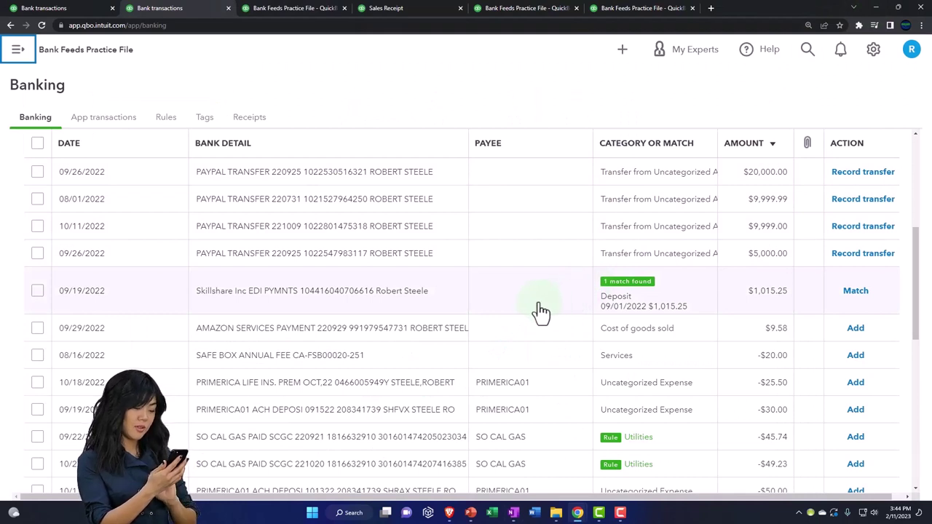
Step: Match the Skillshare $1,015.25 feed item to the saved deposit, then bring up the OneNote diagram
left_click(540, 311)
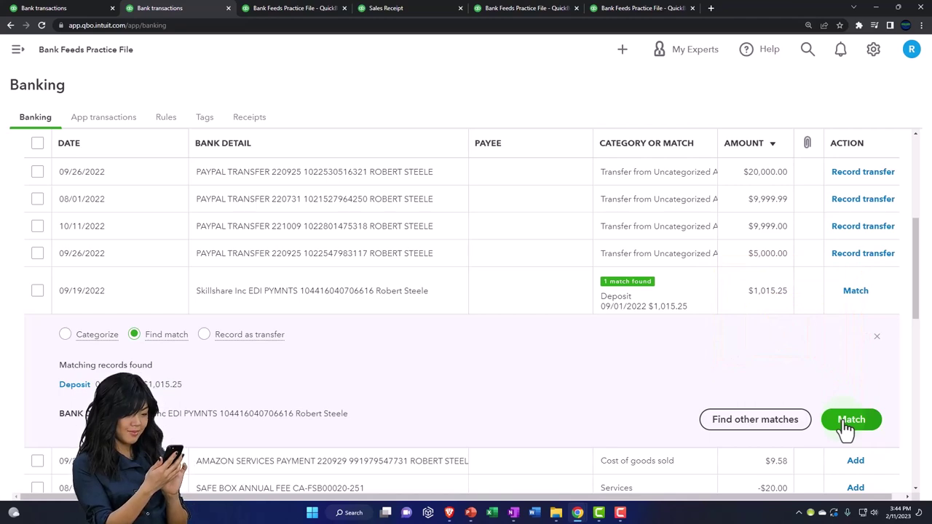
left_click(848, 423)
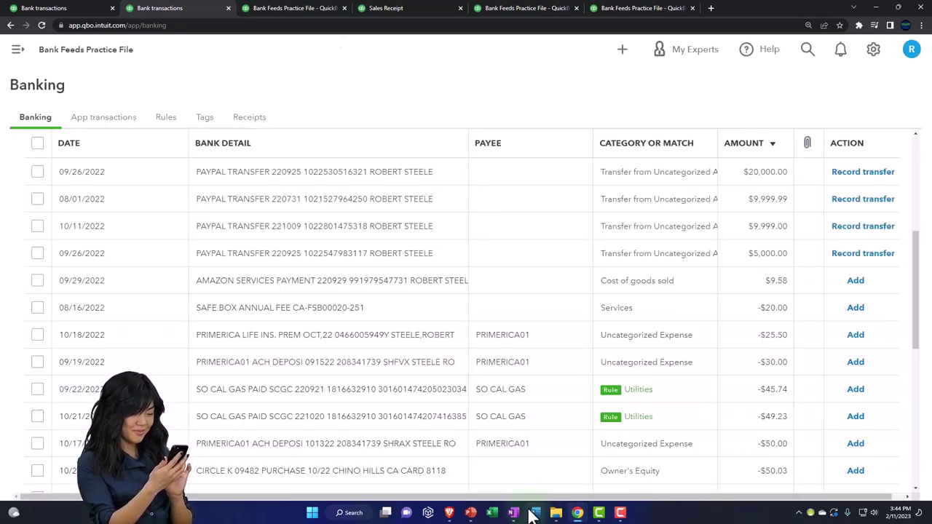
left_click(513, 513)
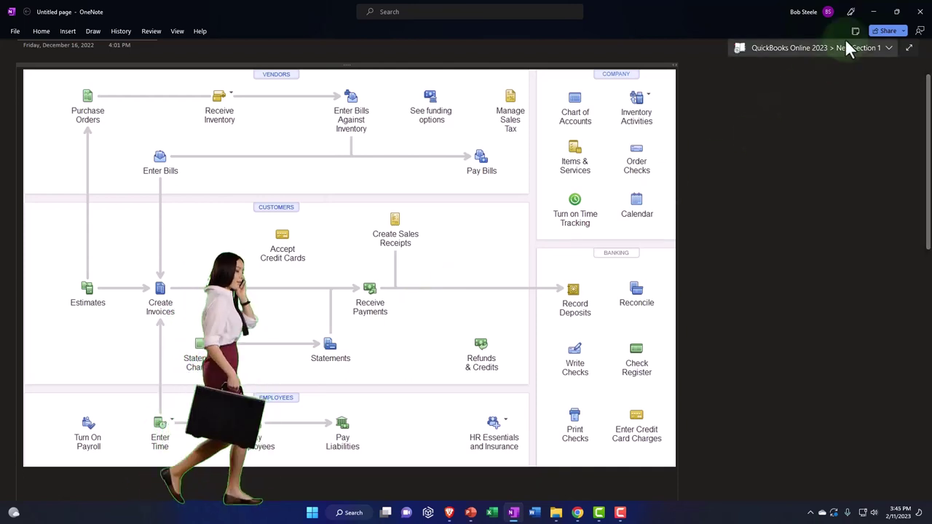
Step: Minimize OneNote to view the Banking list without the matched Skillshare transaction
left_click(873, 12)
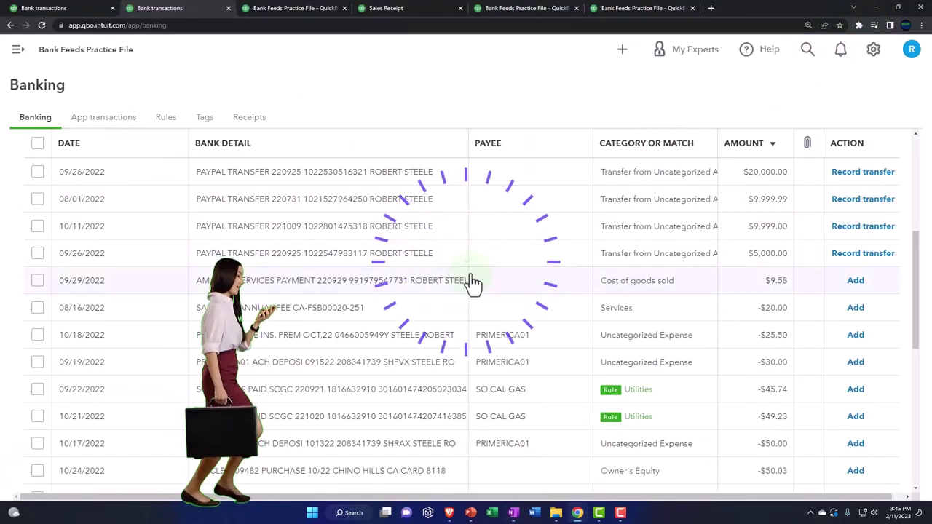